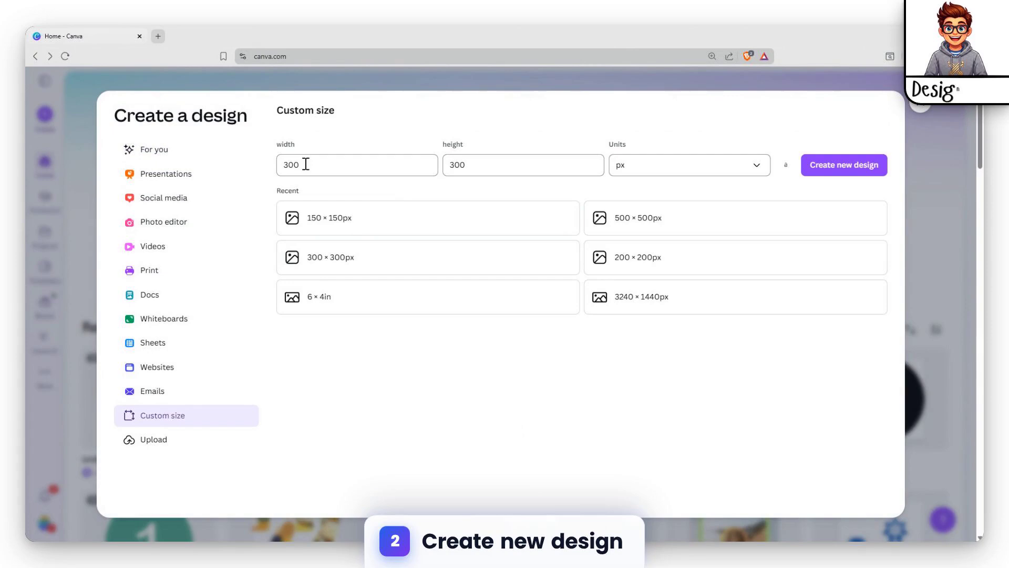
- Create a new custom-size design 300 px wide and 300 px high
double_click(497, 164)
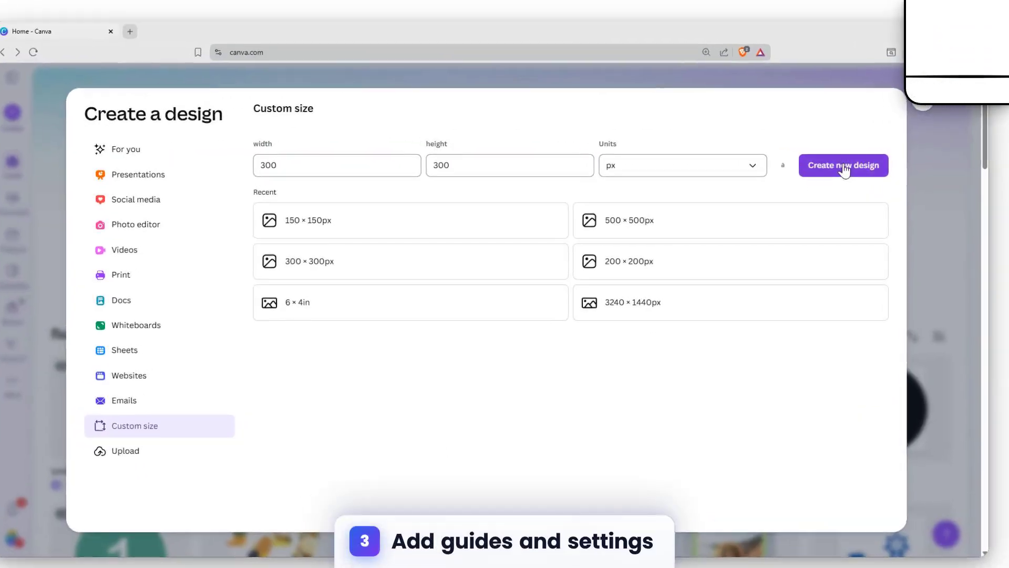
click(843, 167)
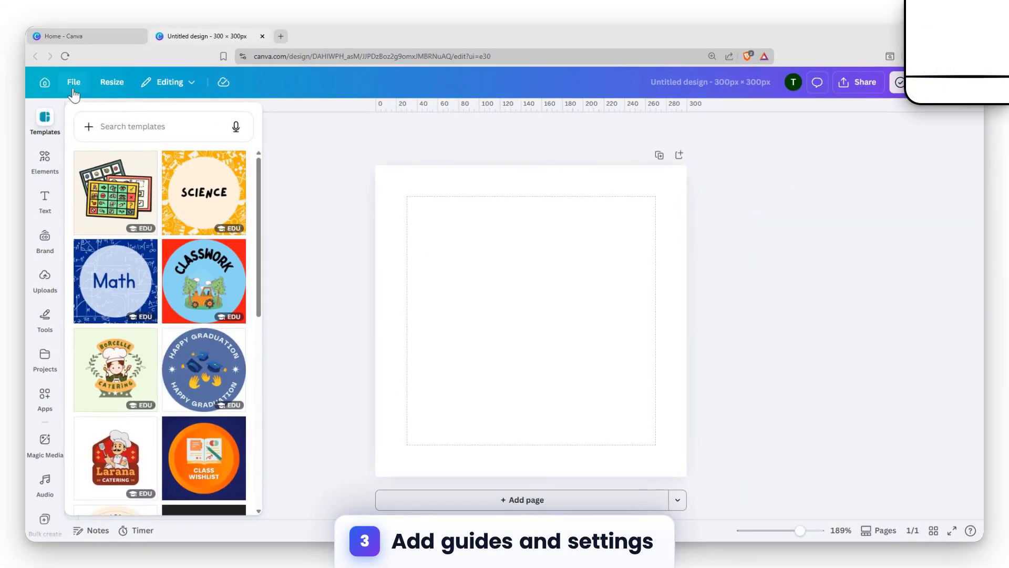
- Add custom guides to the page with 2 columns, a 0 px gap and a 0 px margin
click(72, 88)
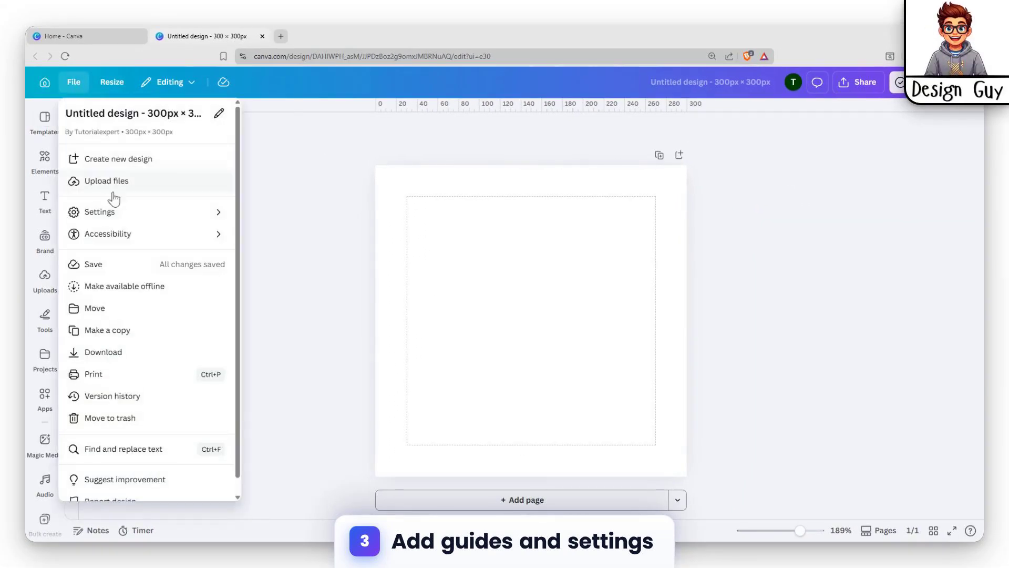
mouse_move(174, 215)
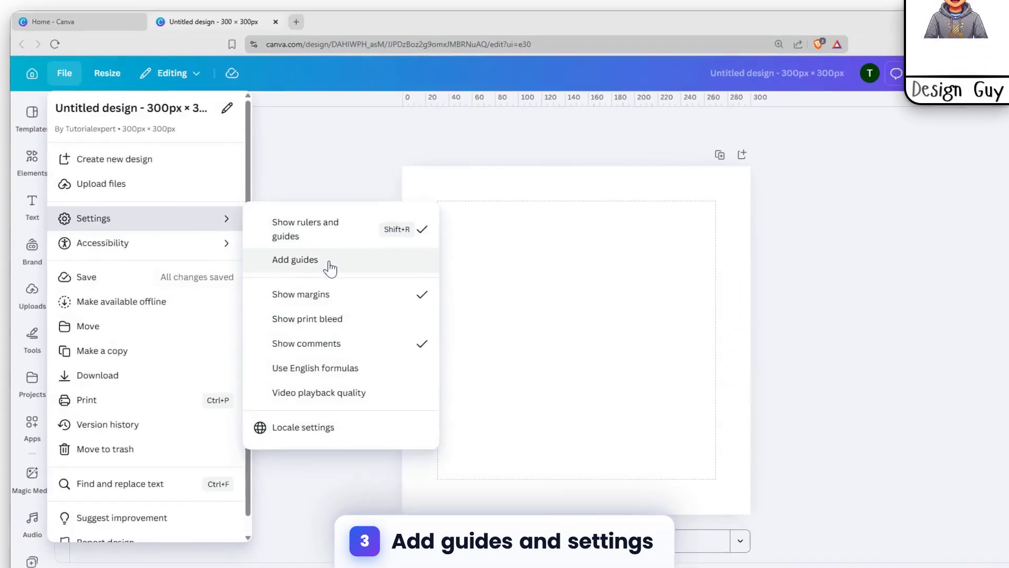
click(279, 249)
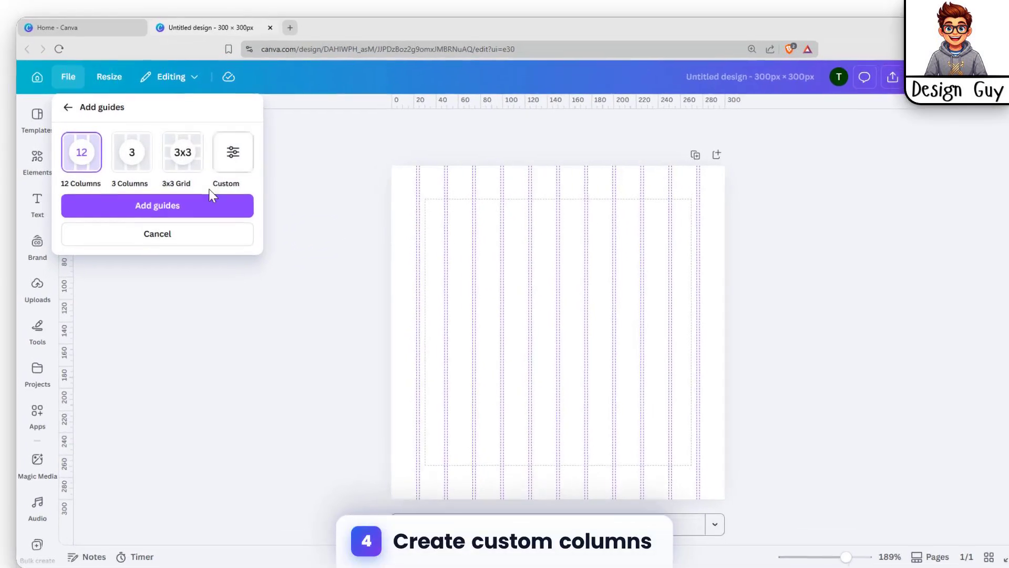
click(231, 155)
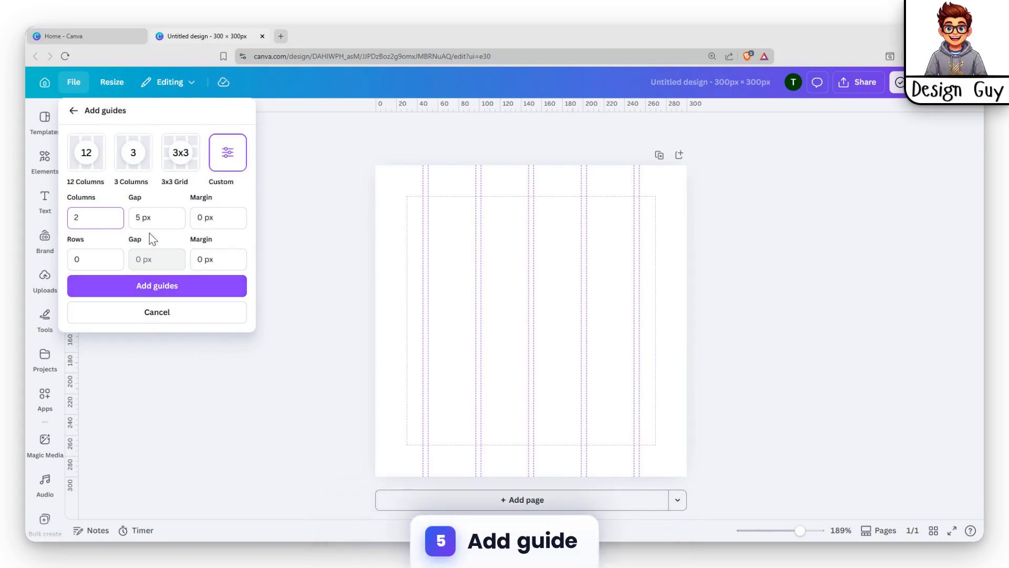
click(142, 217)
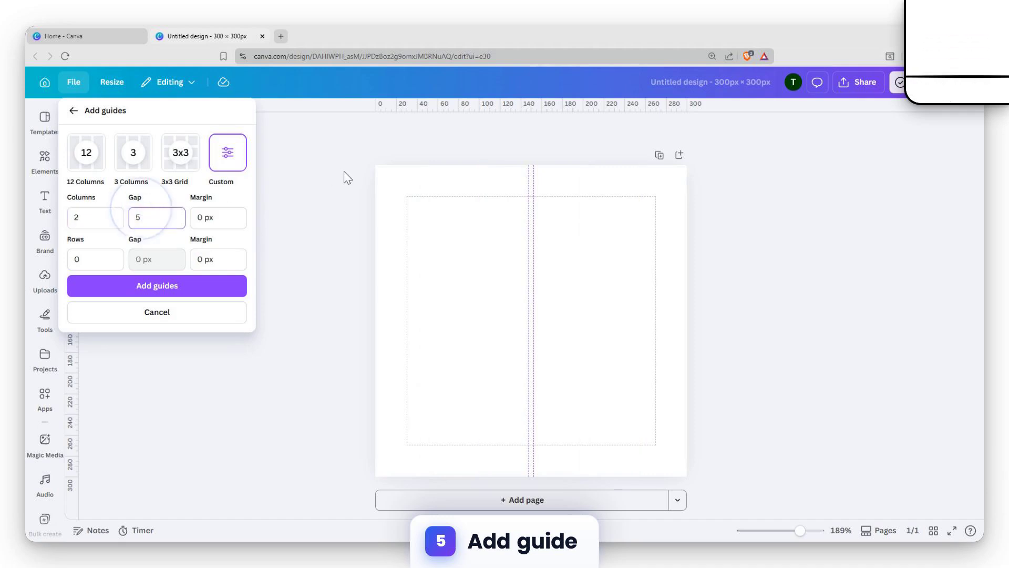
key(Tab)
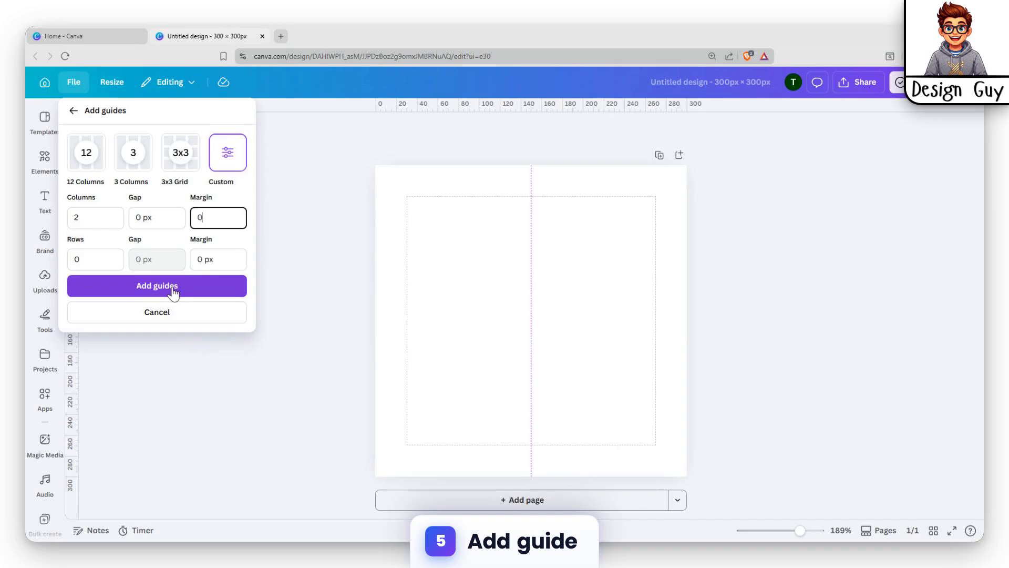
click(173, 289)
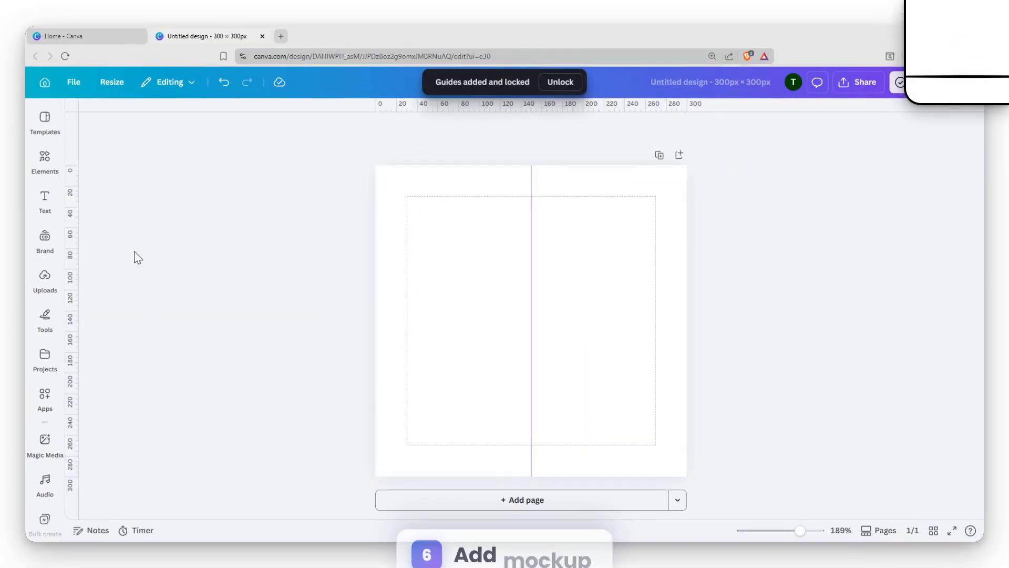
- Search the elements library for "mockup"
click(44, 156)
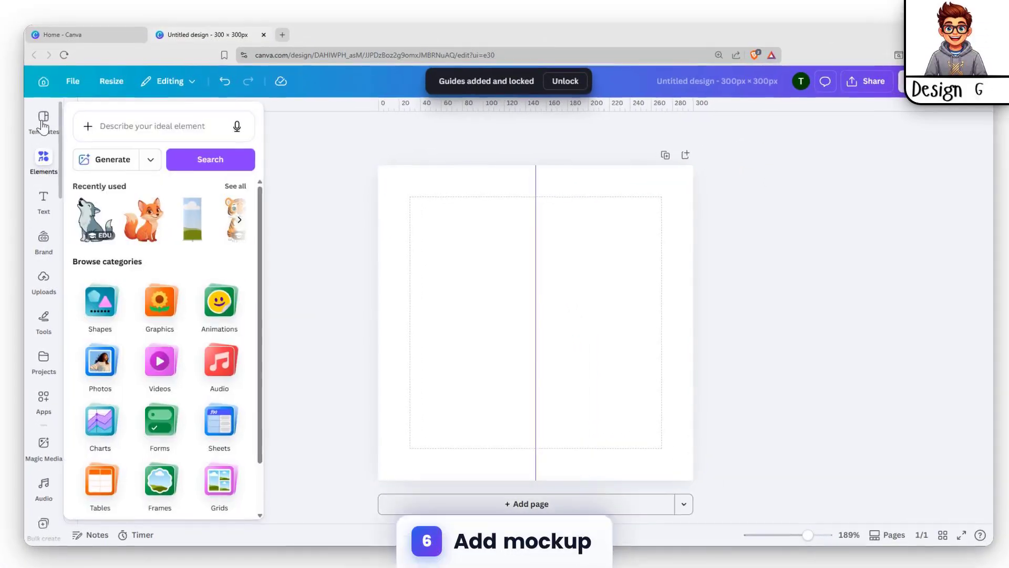
click(44, 123)
click(45, 159)
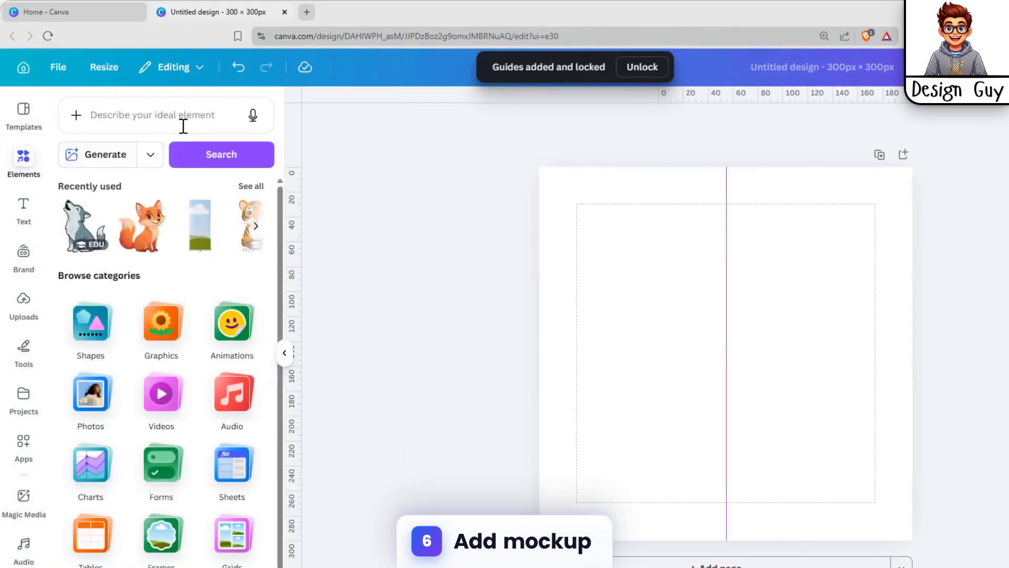
click(182, 126)
text(mock)
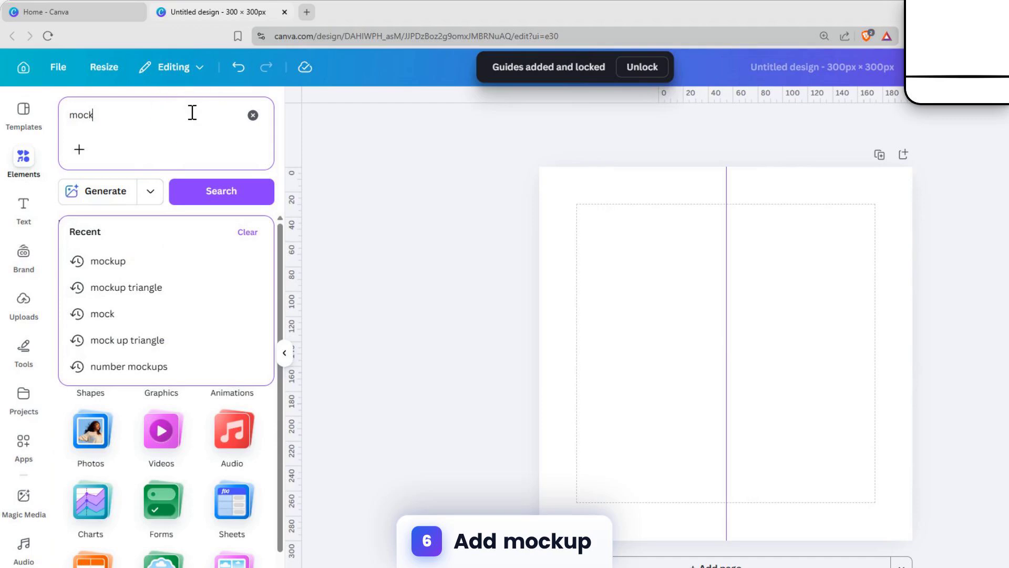
text(up)
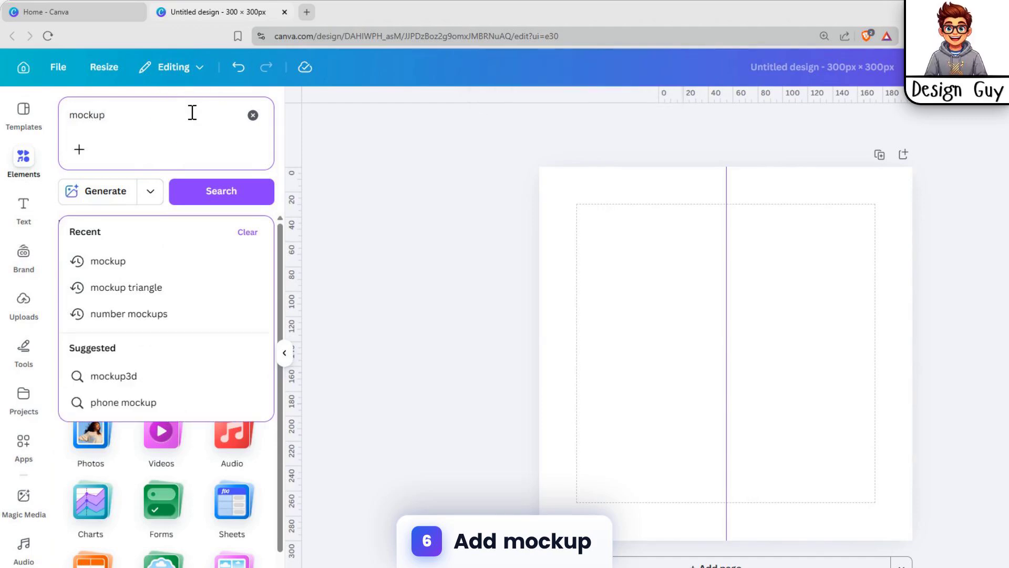
click(226, 197)
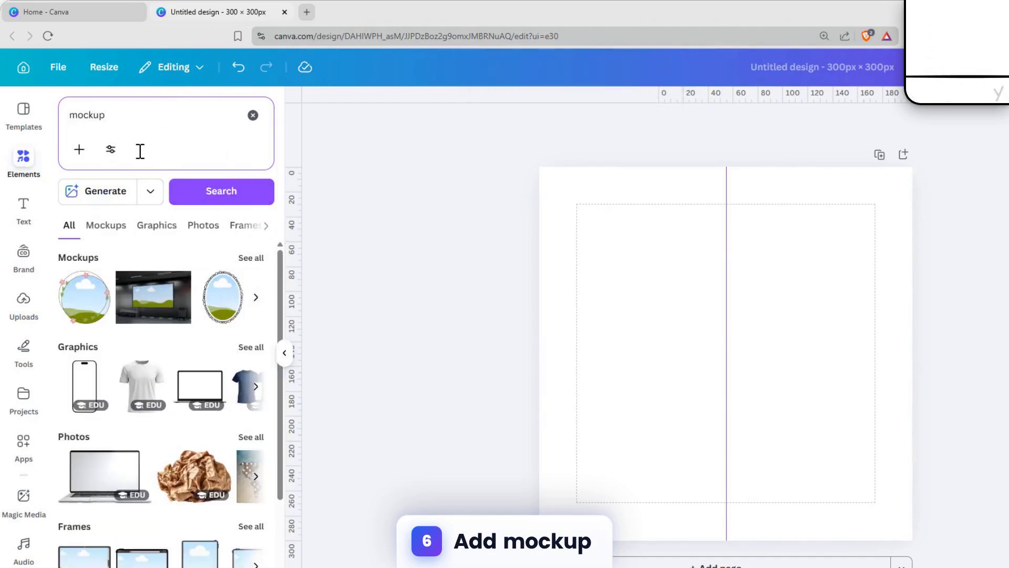
- Try to fit the tablet mockup frame into the left half of the page, starting at the page's upper-left corner
scroll(216, 421, down, 4)
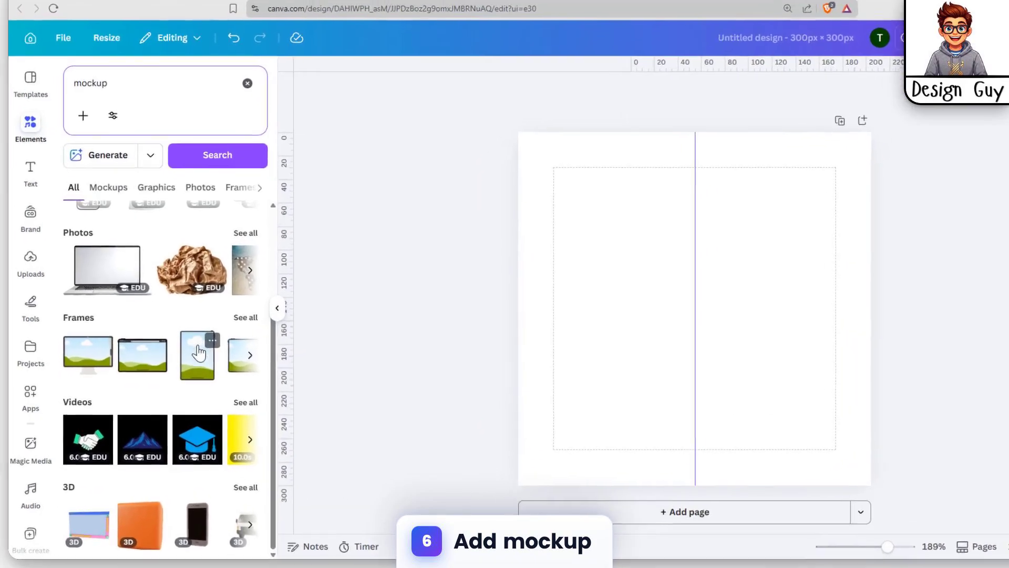
click(192, 362)
drag(594, 285, 503, 210)
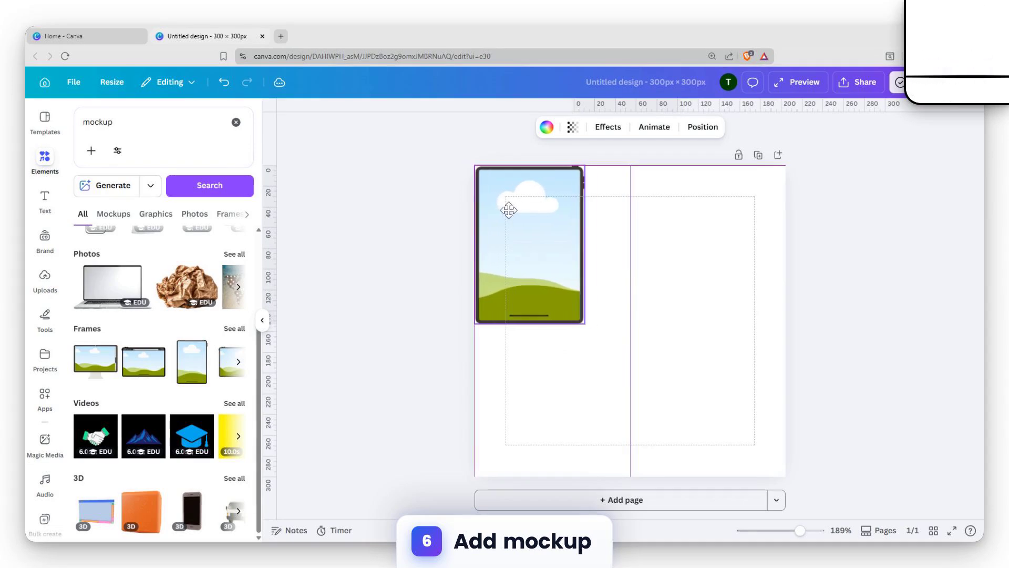
drag(585, 325, 630, 389)
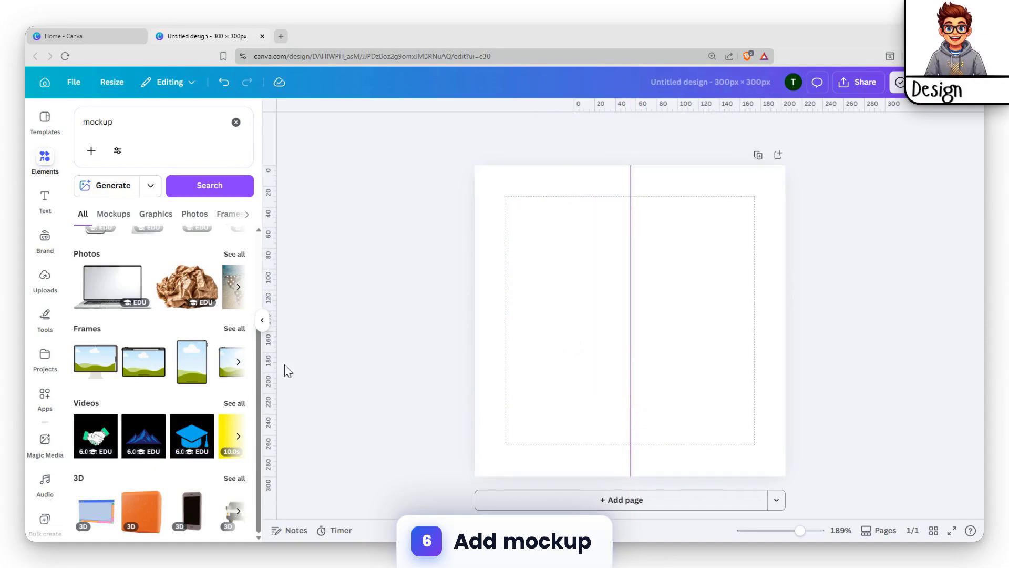
- Browse all frame results for the mockup search, and refine the search to "mockup rectangle"
click(238, 363)
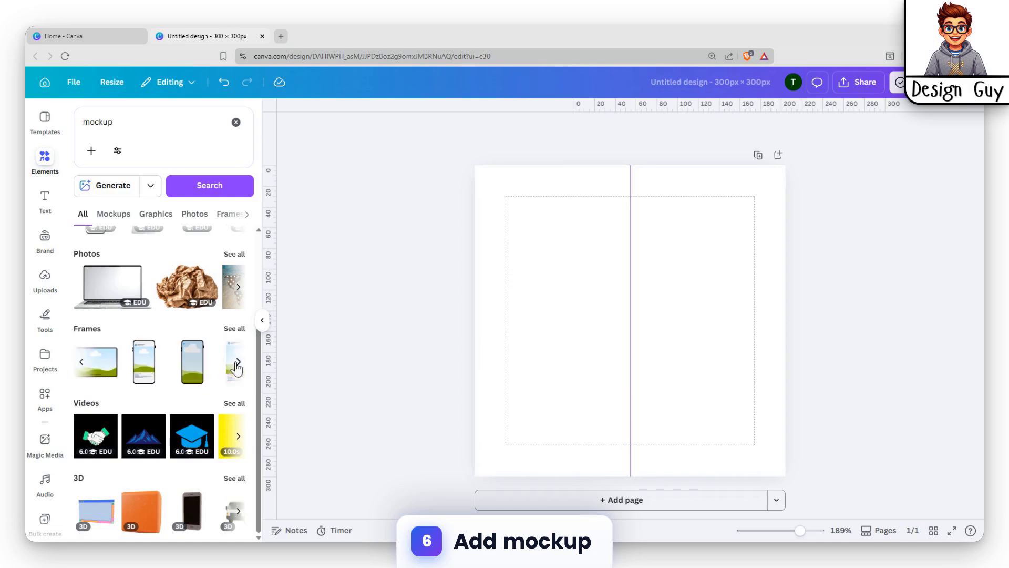
click(233, 329)
scroll(190, 448, down, 10)
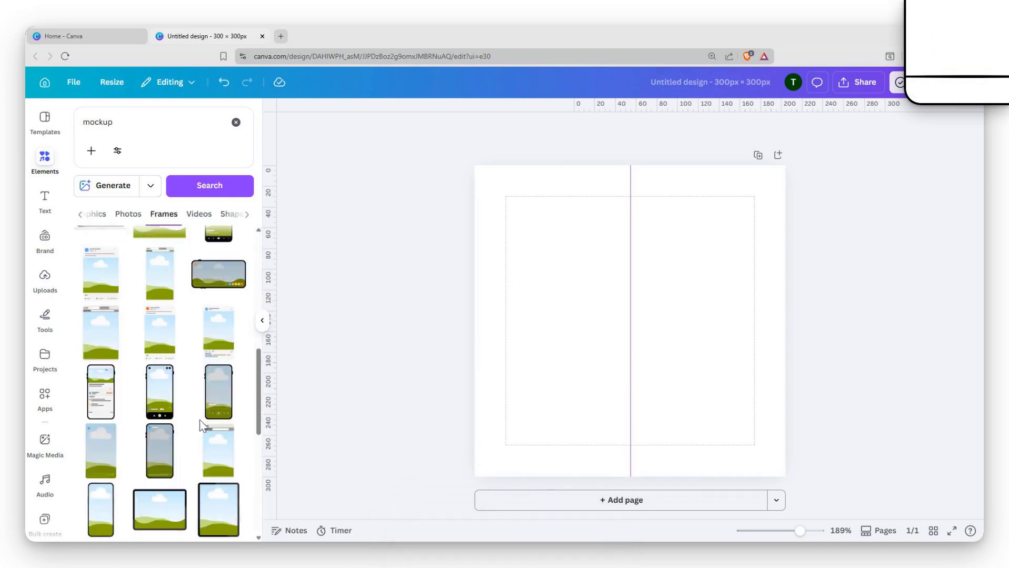
scroll(201, 425, down, 5)
scroll(203, 420, up, 5)
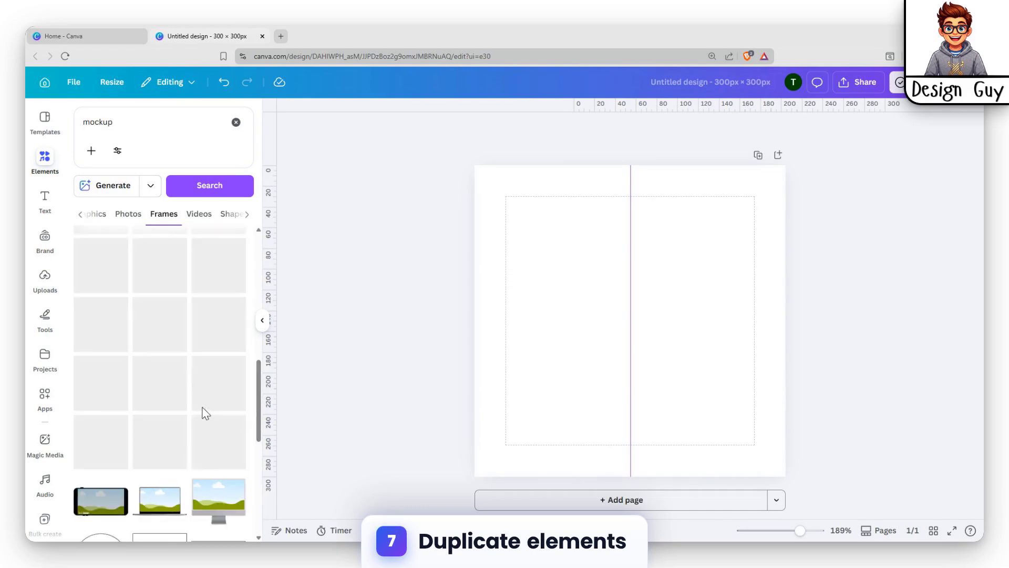
scroll(208, 405, down, 5)
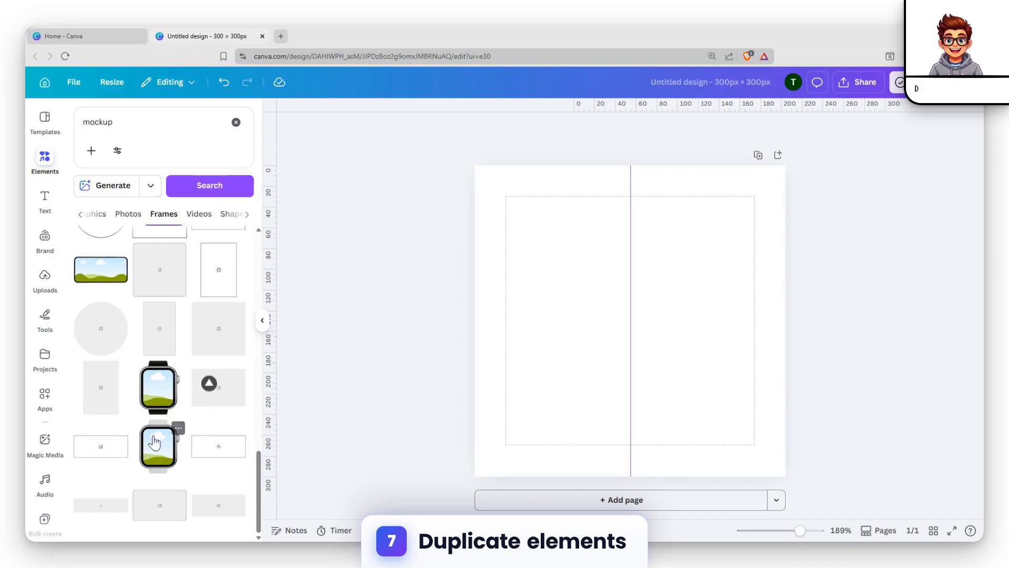
click(170, 132)
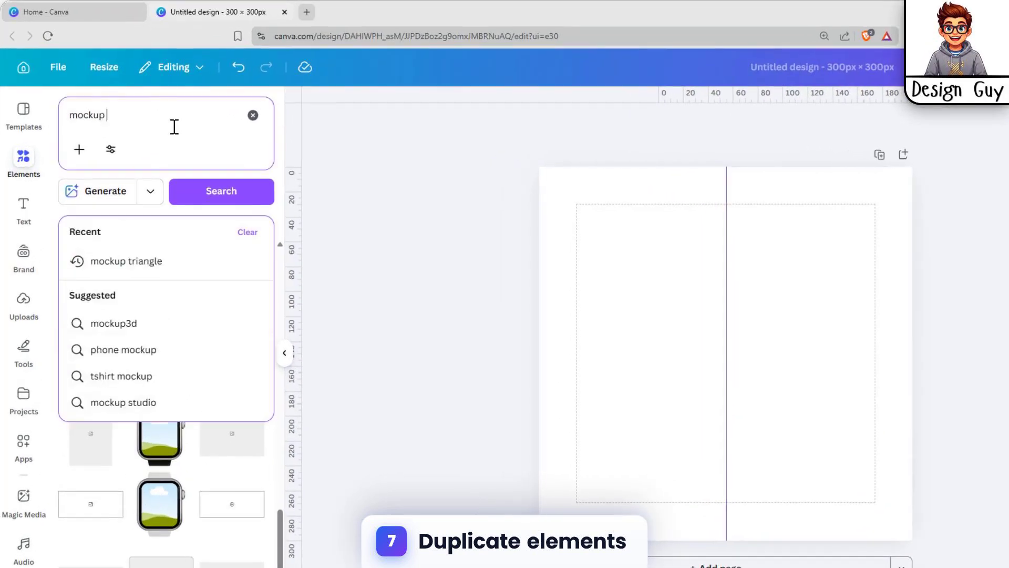
text(recta)
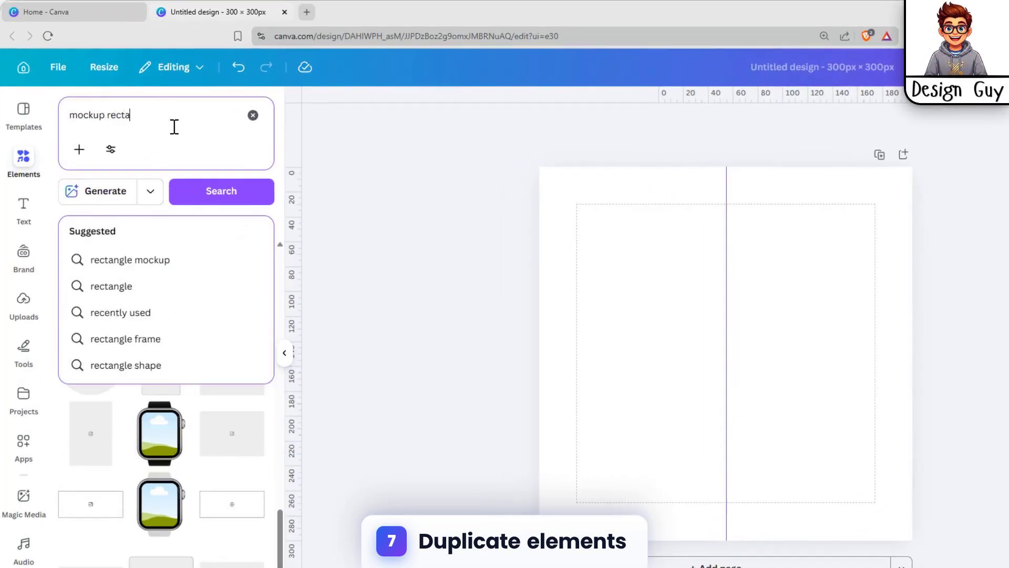
text(ngle)
key(Return)
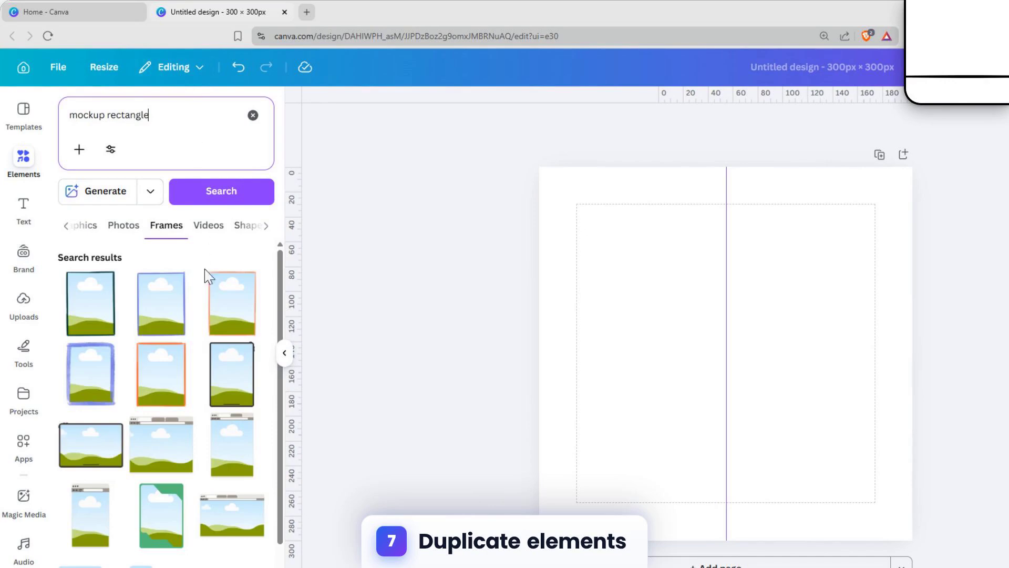
- Insert the plain borderless rectangular portrait frame with square corners from the results
scroll(194, 526, down, 5)
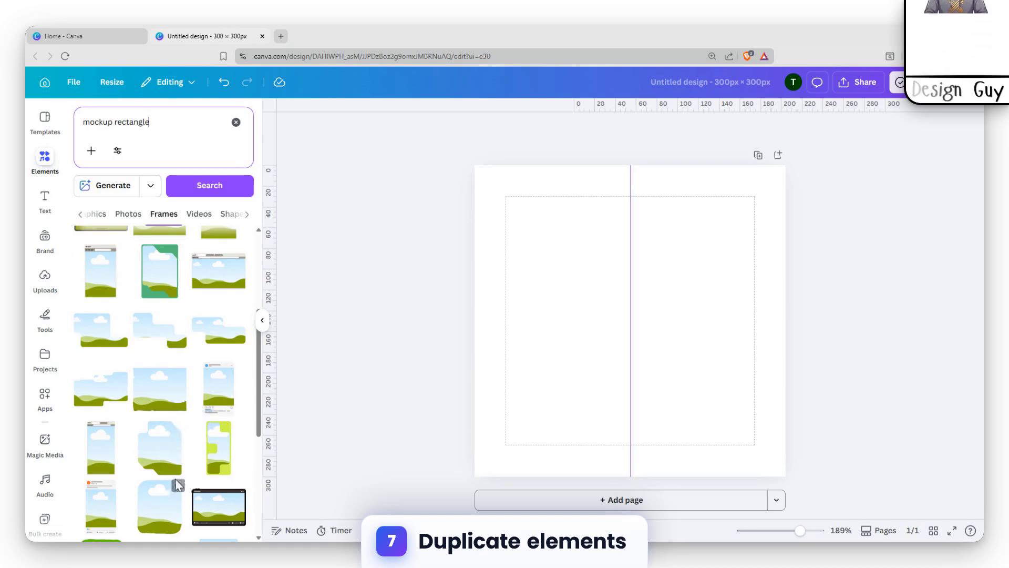
scroll(175, 478, down, 2)
scroll(168, 479, down, 2)
click(218, 348)
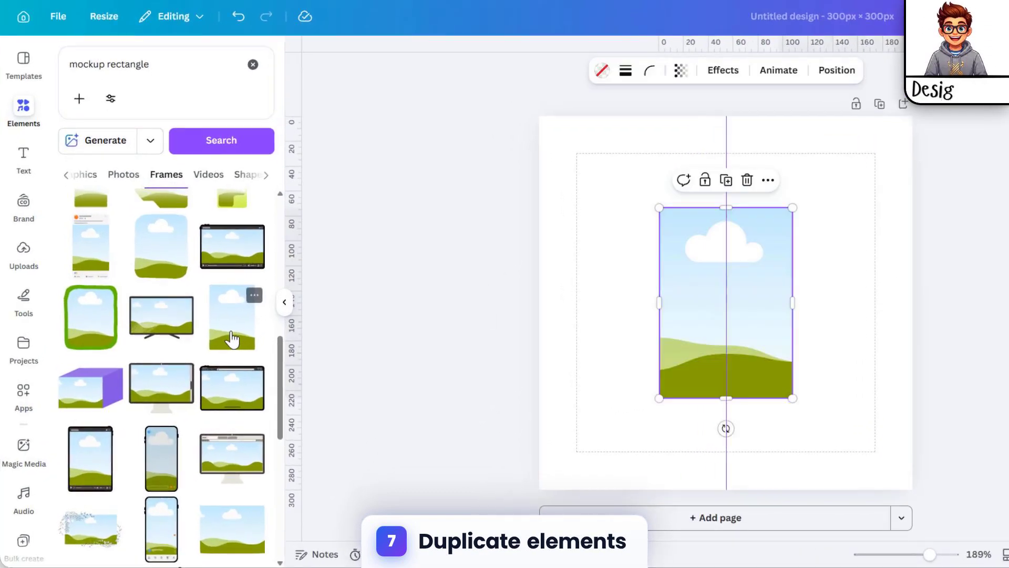
- Enlarge the rectangular frame to the page's full height and crop its width to fill the left half up to the centre guide
drag(698, 293, 620, 196)
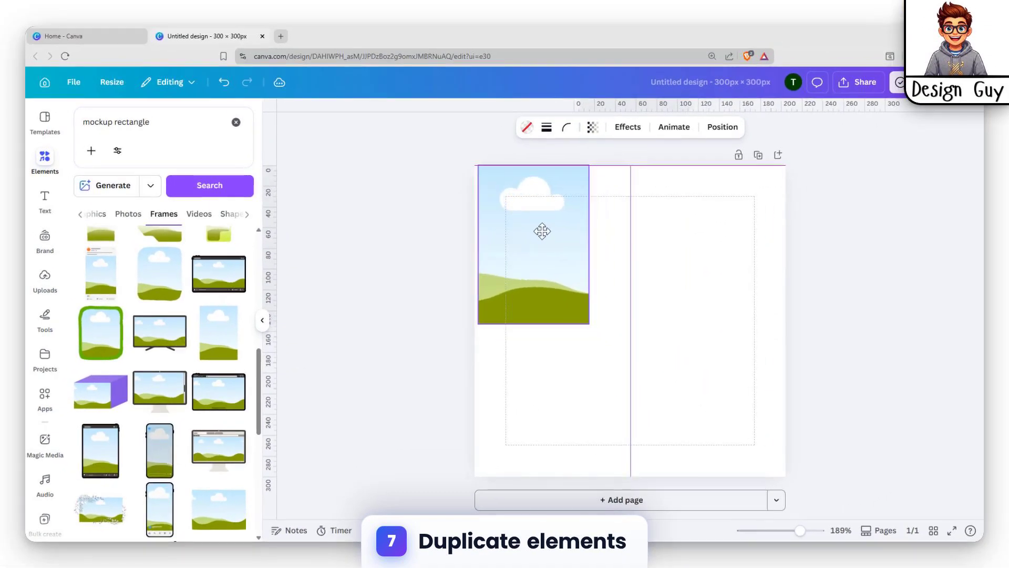
drag(583, 324, 691, 476)
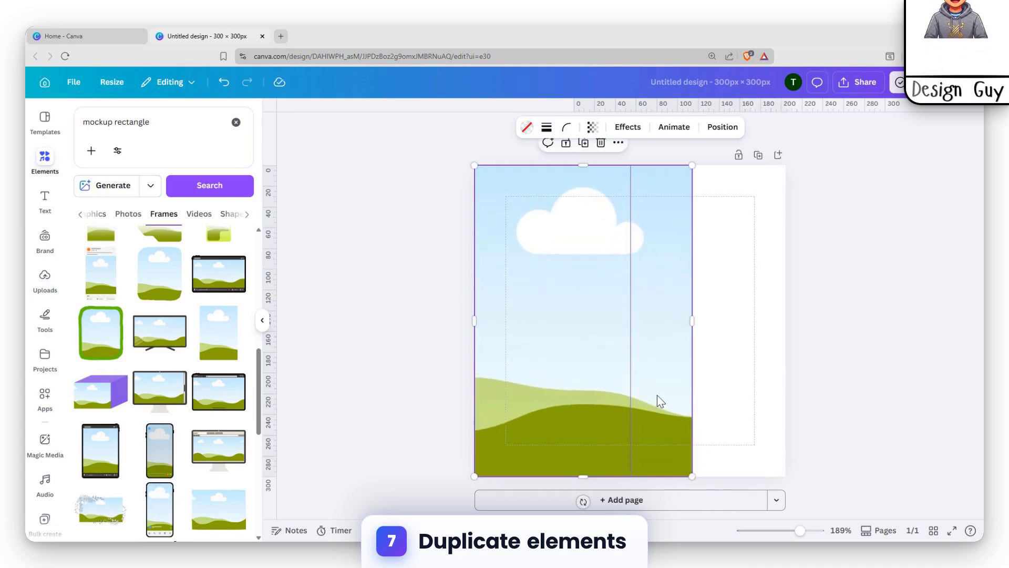
drag(657, 395, 593, 392)
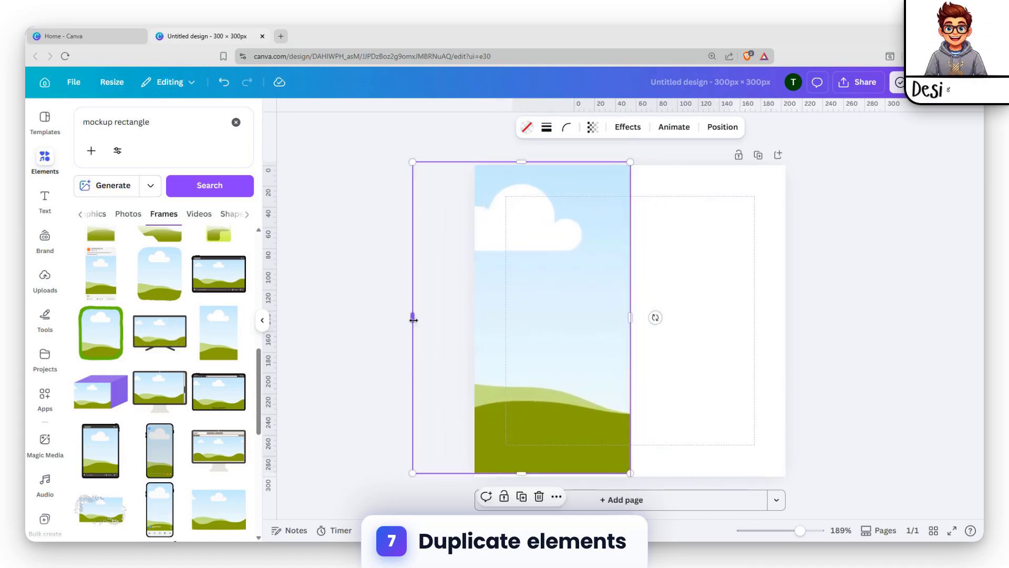
drag(413, 319, 475, 321)
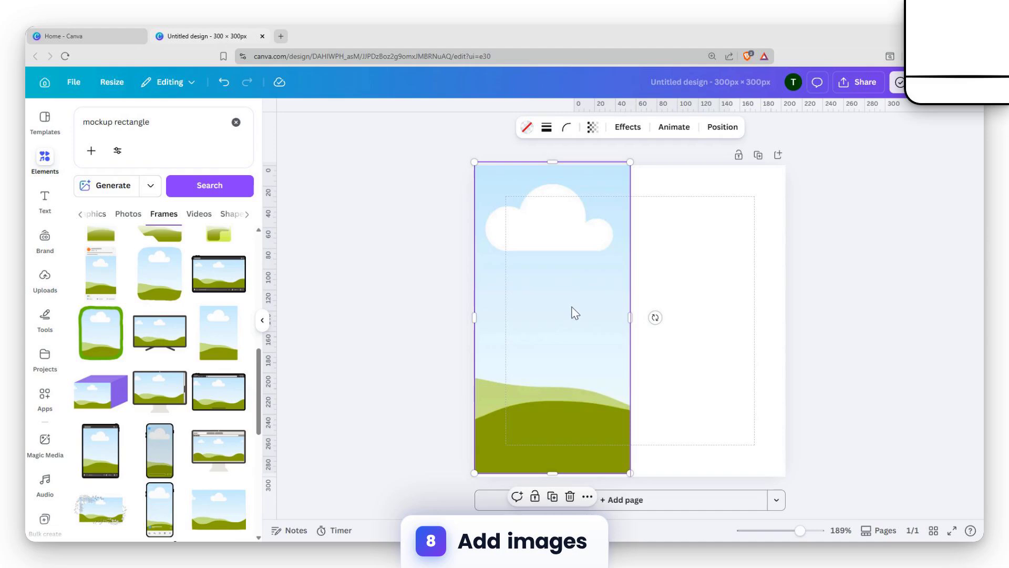
- Duplicate the frame onto the right half of the page and align the left frame flush with the page's edges
key(ctrl+d)
drag(568, 299, 717, 269)
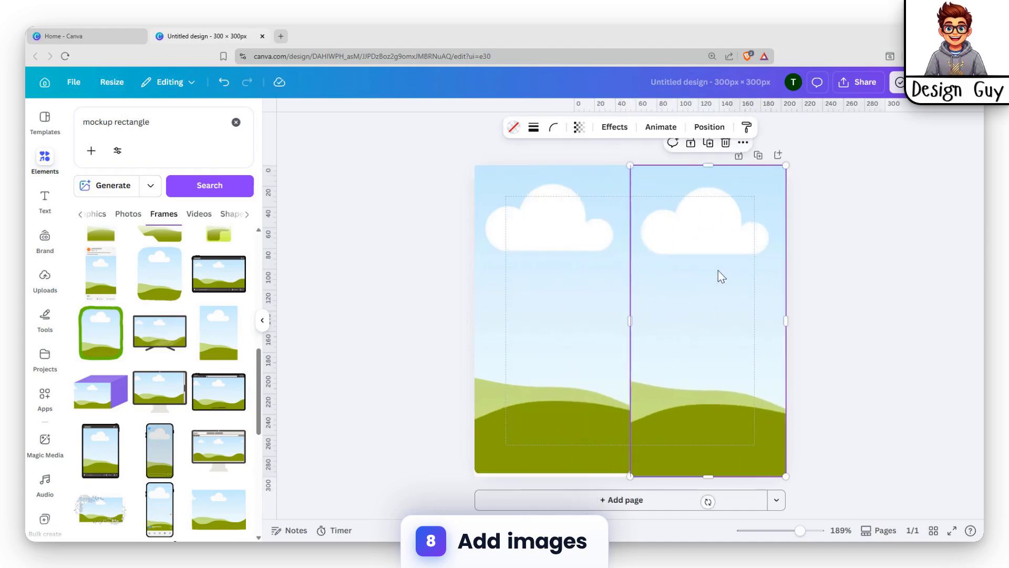
click(867, 254)
click(595, 444)
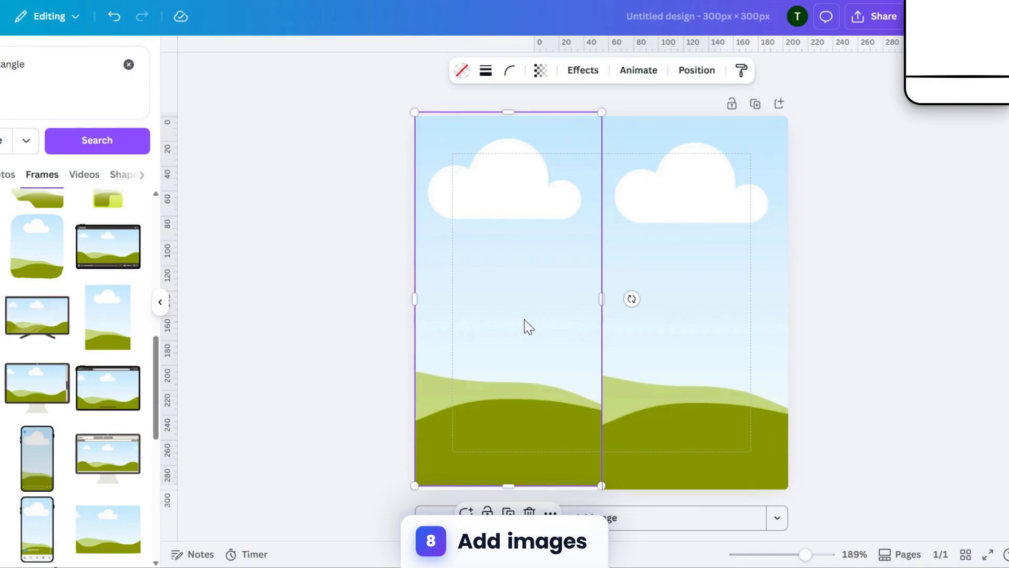
click(642, 399)
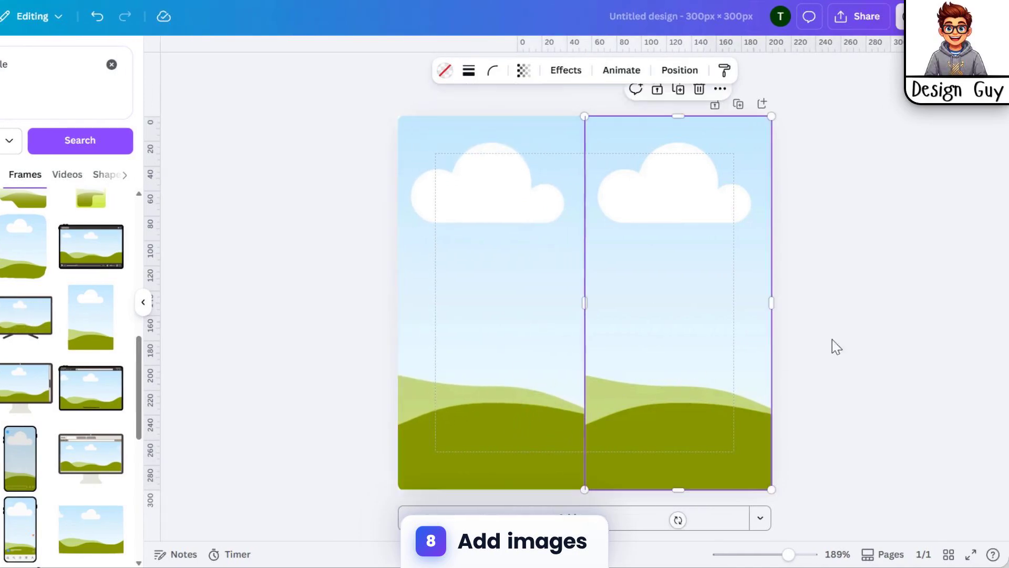
click(832, 341)
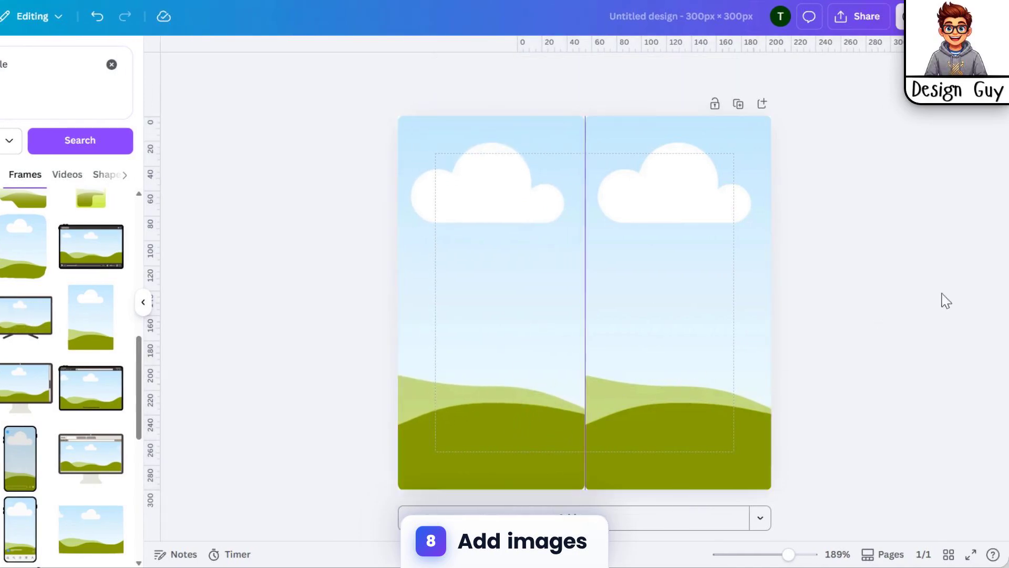
click(686, 382)
shift+click(564, 458)
click(262, 287)
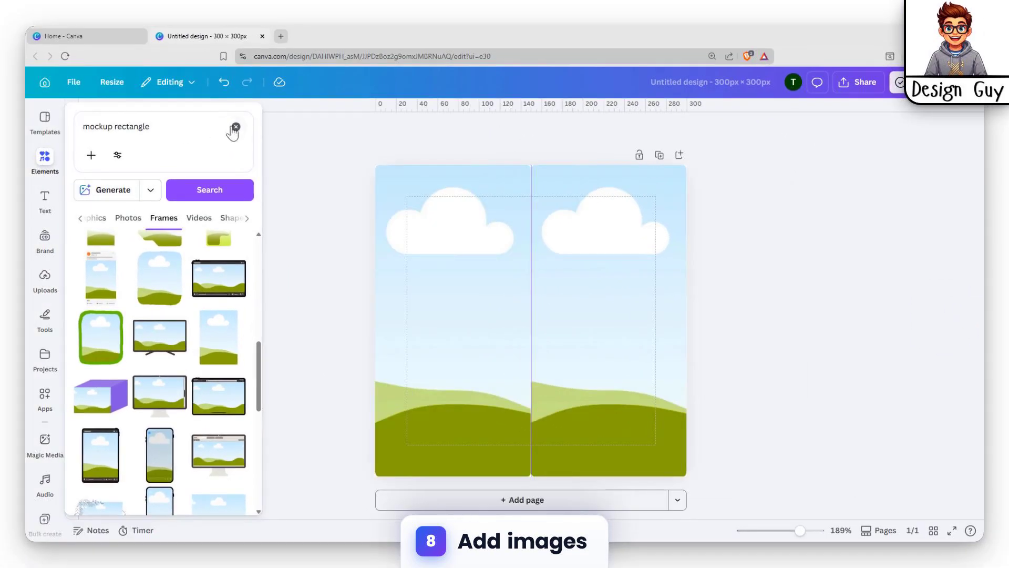
- Clear the element search, insert the fox graphic from the recently used elements, and drop it into the left frame
click(235, 127)
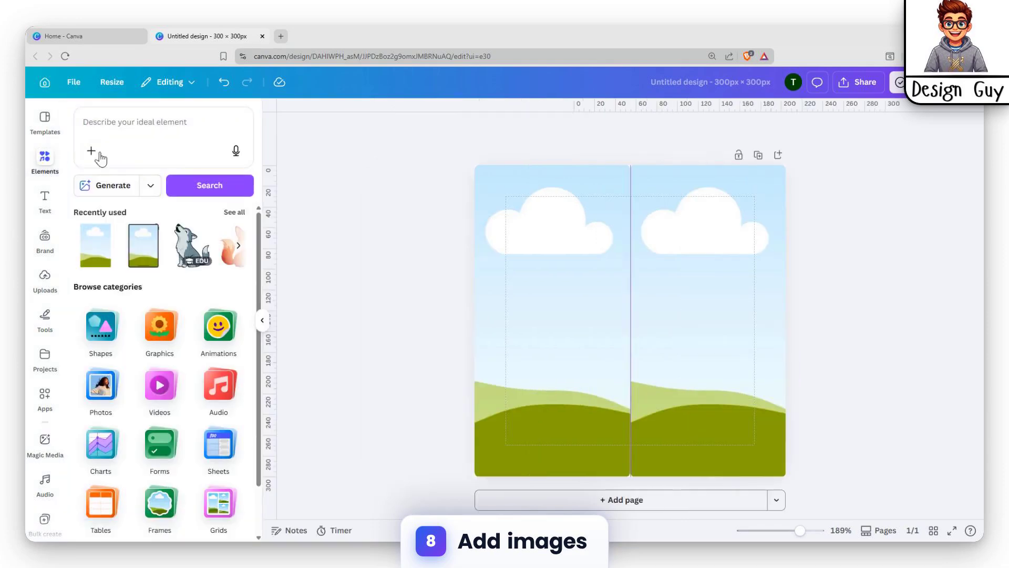
click(364, 289)
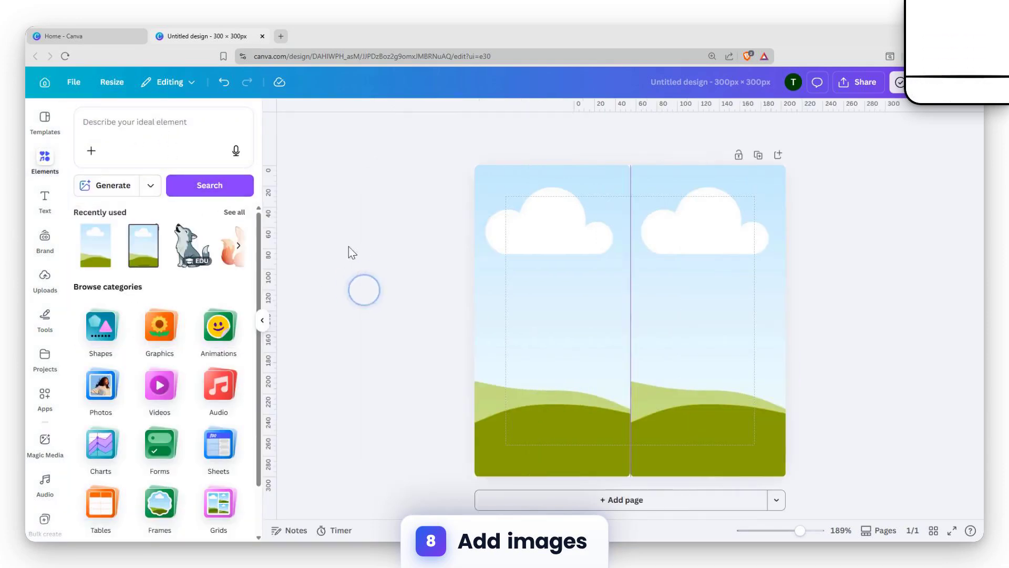
click(231, 215)
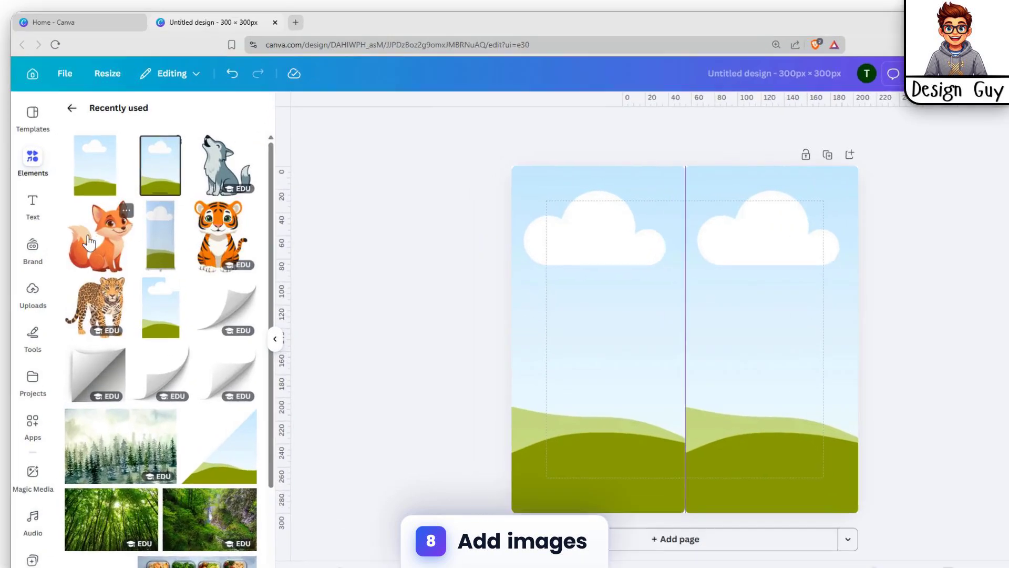
click(107, 234)
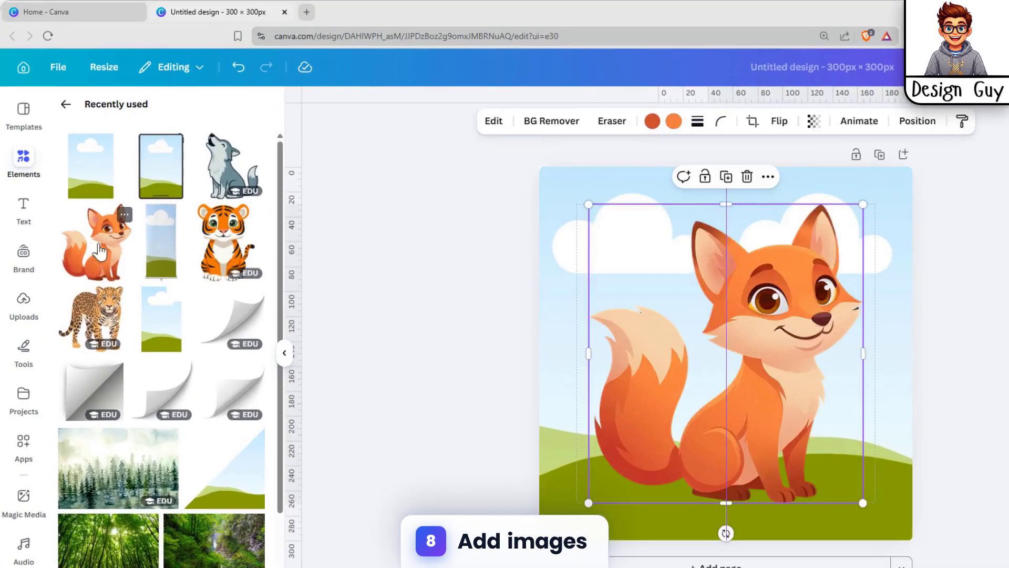
drag(815, 282, 660, 274)
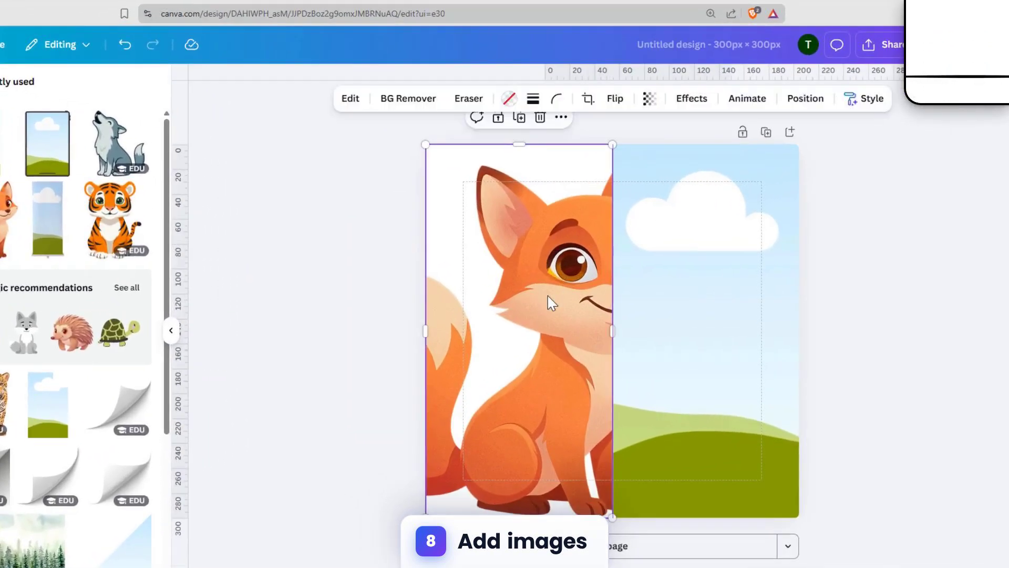
- Crop the fox inside the left frame, shift it left to fit the whole face, and try Smart Crop
double_click(548, 296)
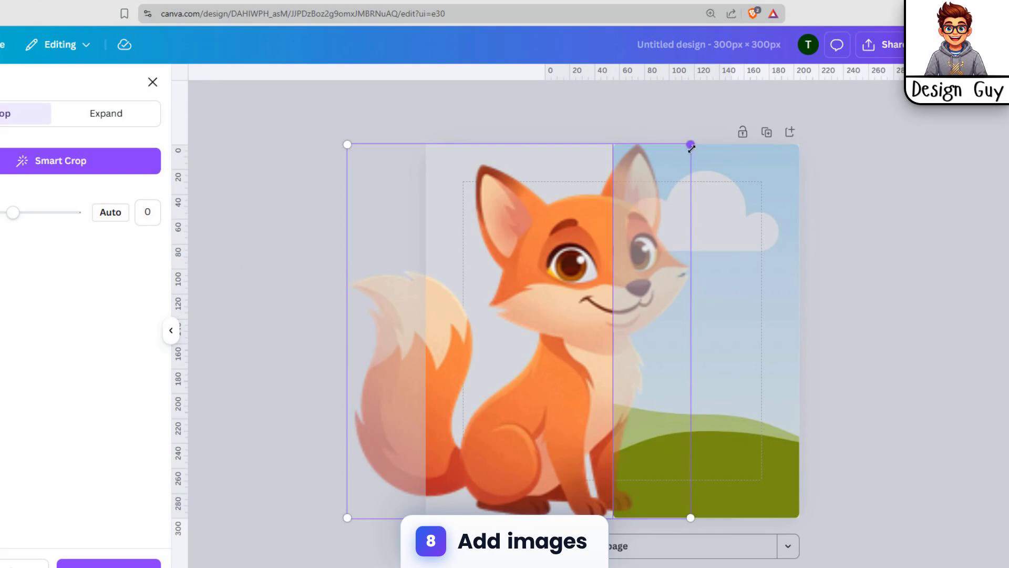
drag(570, 213, 481, 215)
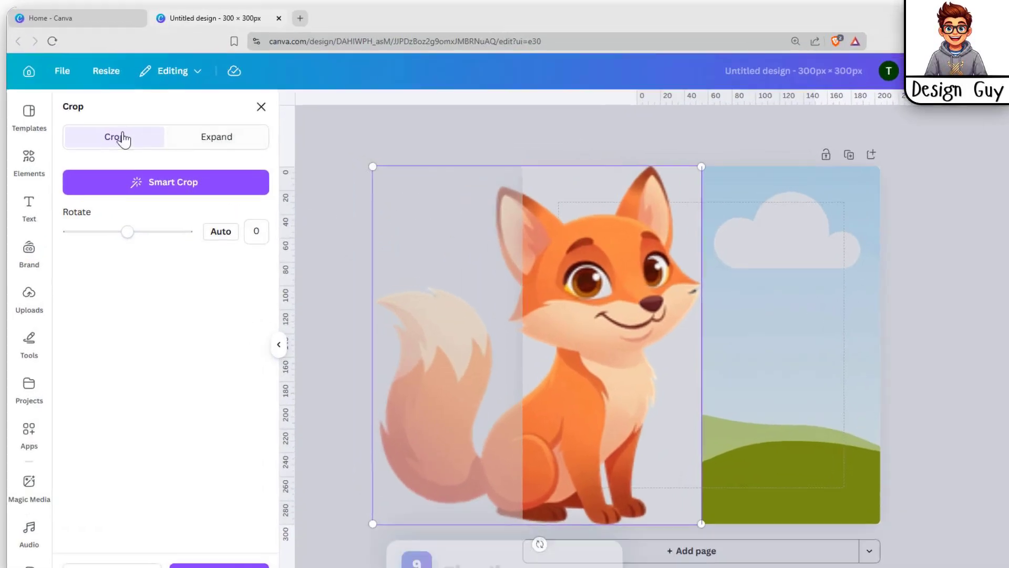
click(124, 139)
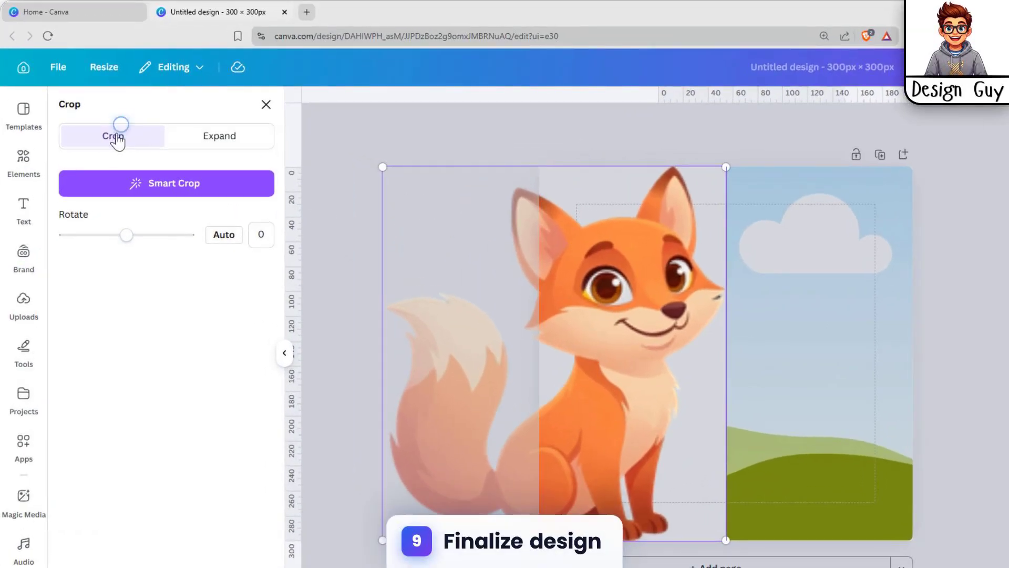
click(194, 192)
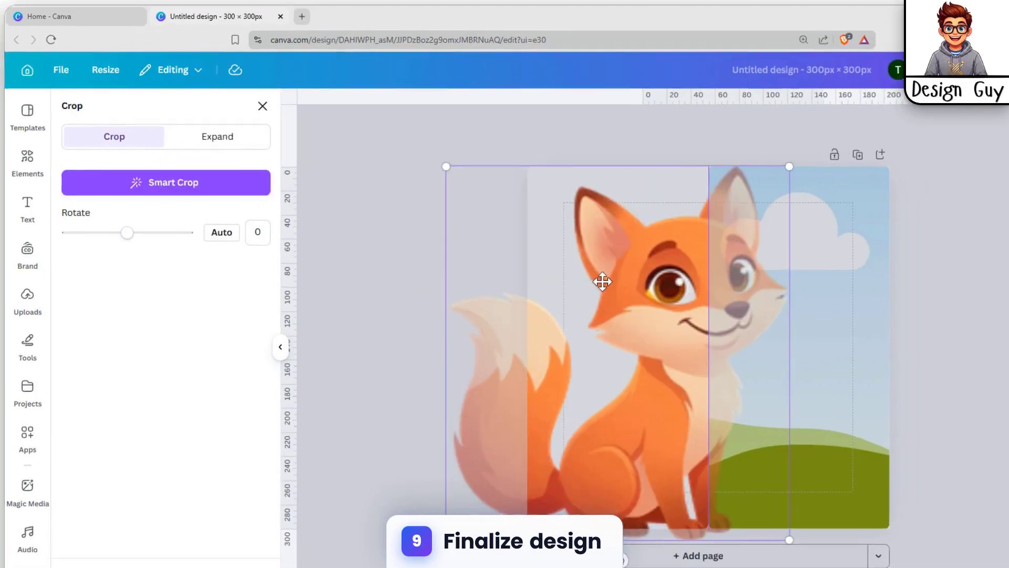
- Try repositioning and enlarging the fox inside the left frame, apply the crop, and undo back to the unframed fox
drag(601, 282, 515, 299)
drag(456, 276, 452, 269)
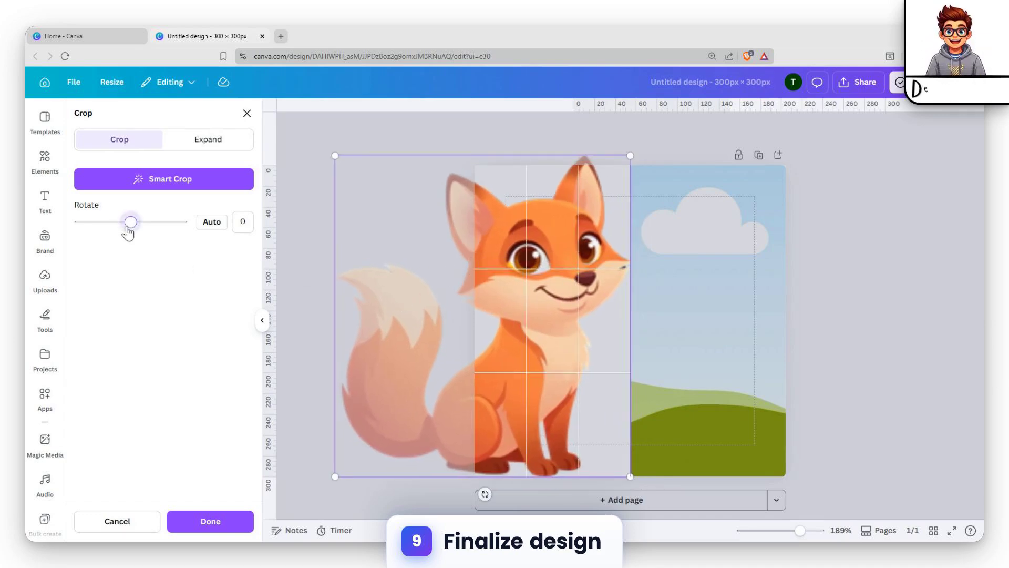
mouse_move(128, 227)
mouse_down()
mouse_move(115, 234)
mouse_move(132, 233)
mouse_up()
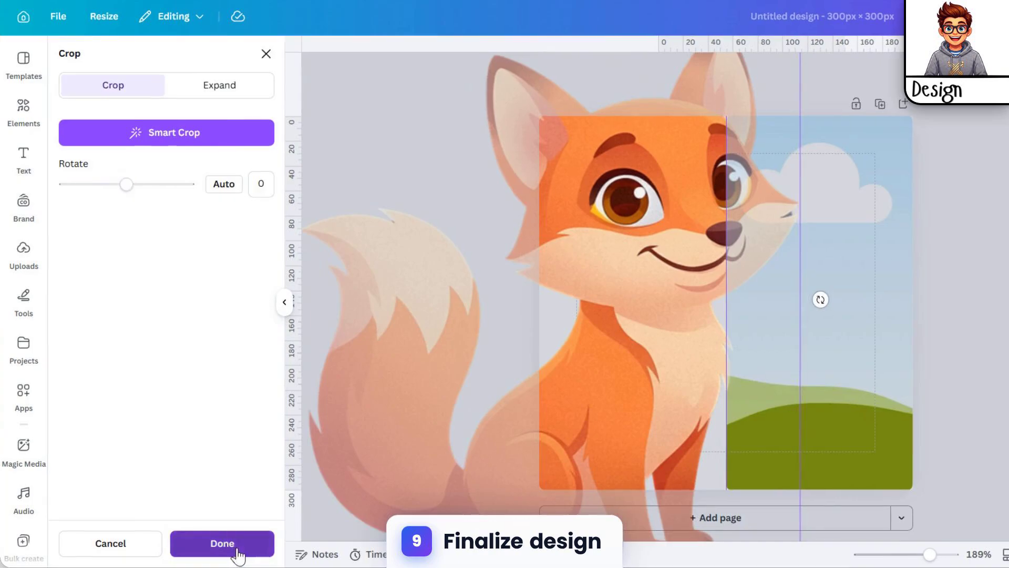
click(216, 522)
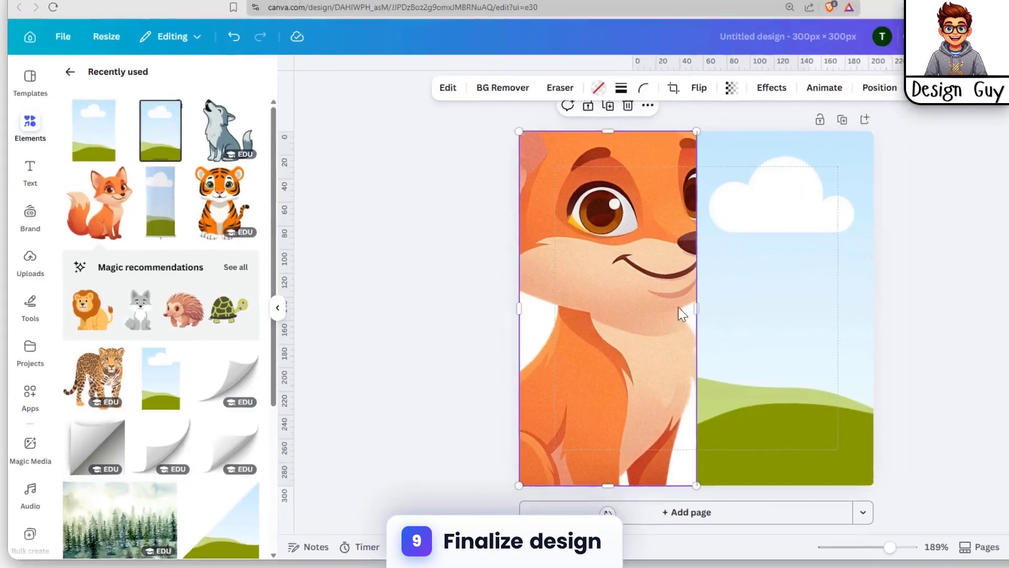
drag(582, 316, 630, 349)
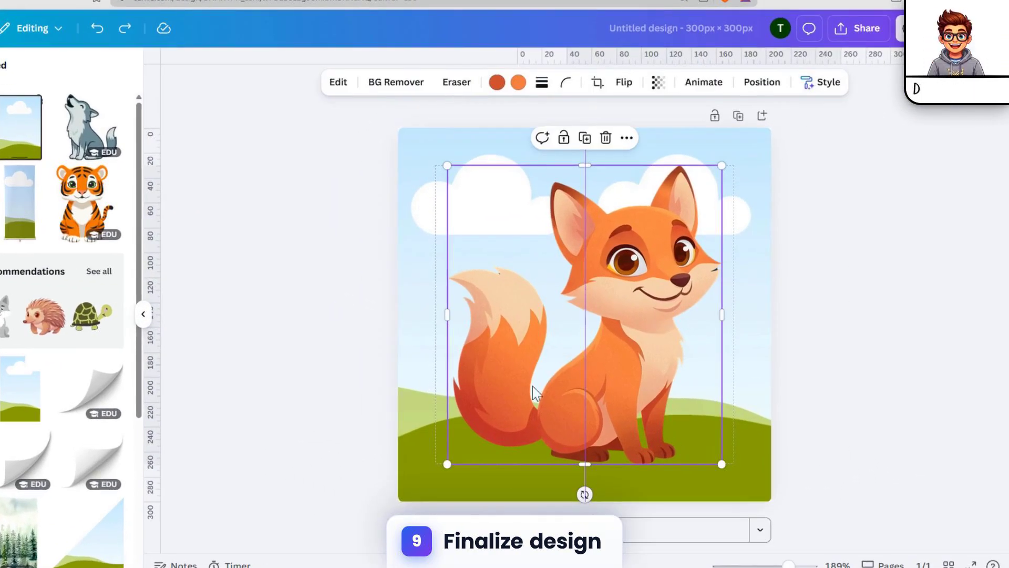
- Drop the fox into the left frame again and shift its crop left so the whole face fits inside the frame
drag(443, 463, 555, 348)
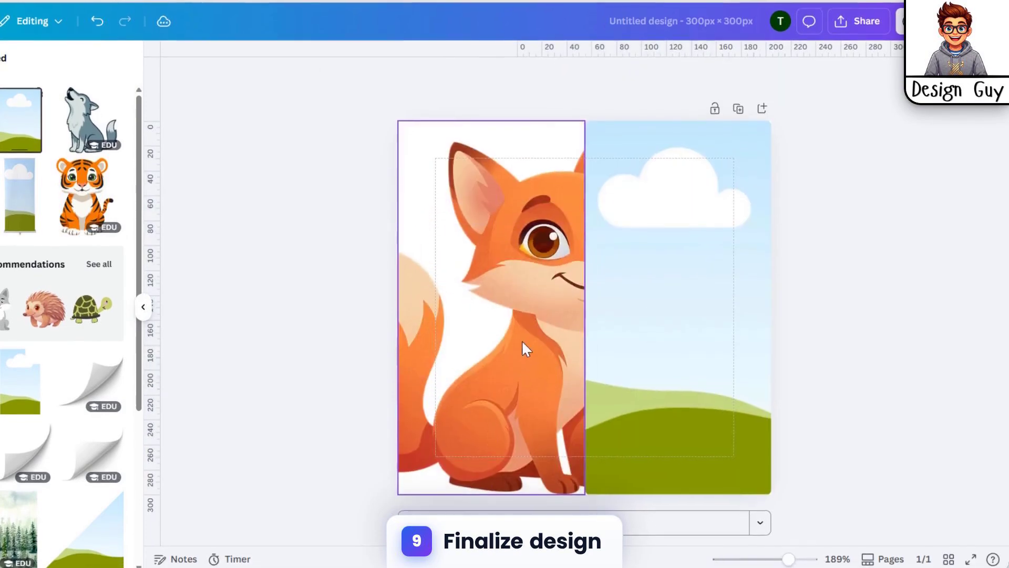
double_click(521, 339)
drag(522, 338, 452, 314)
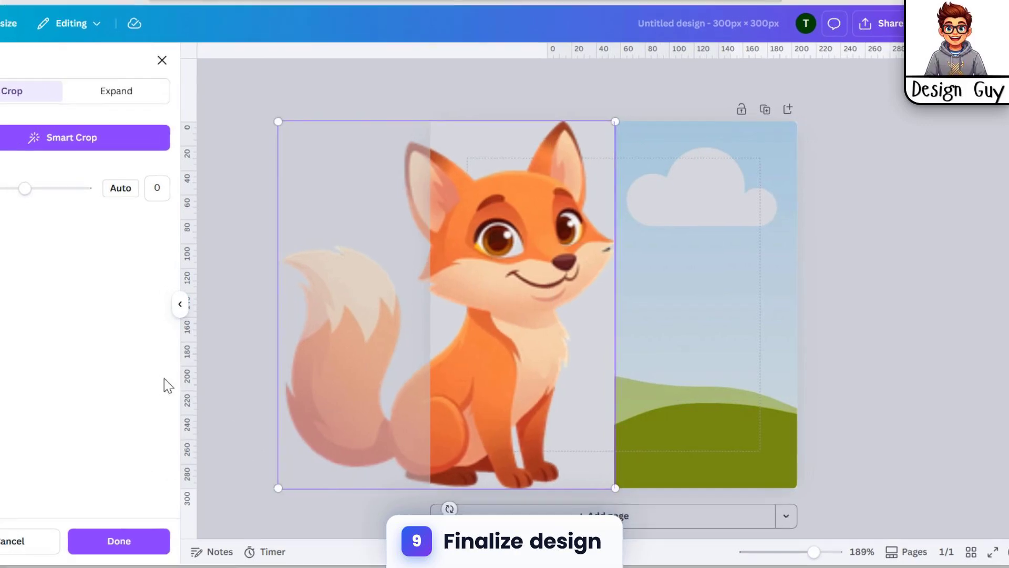
click(98, 548)
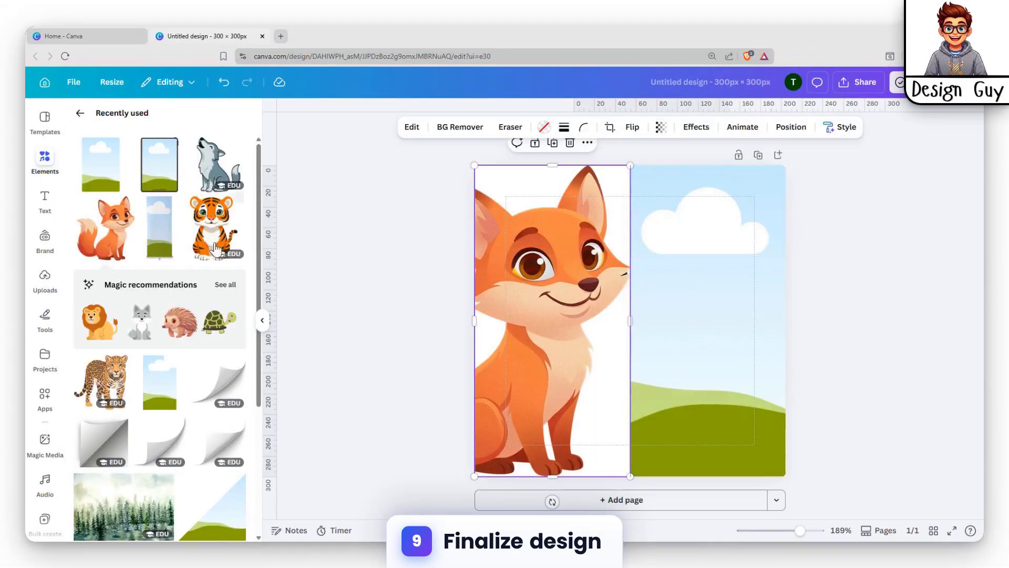
- Insert the howling wolf graphic into the right frame and shift its crop right so the whole muzzle fits inside the frame
click(217, 163)
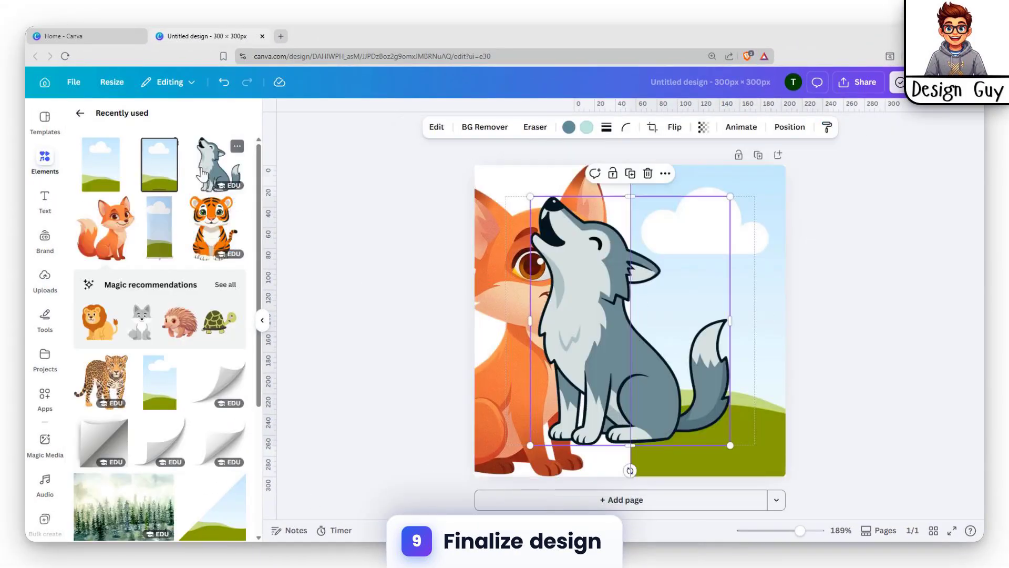
drag(604, 300, 723, 286)
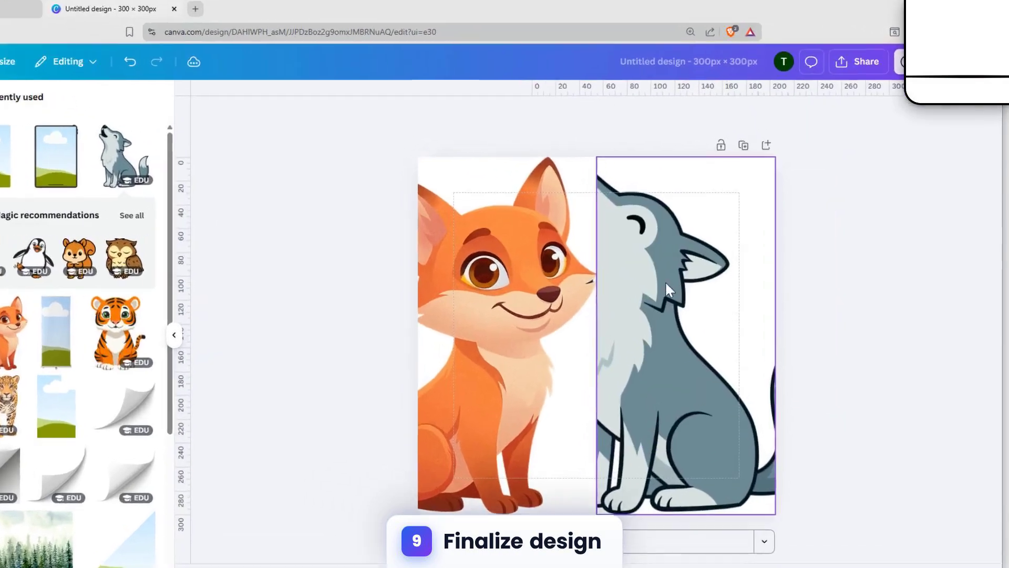
double_click(665, 281)
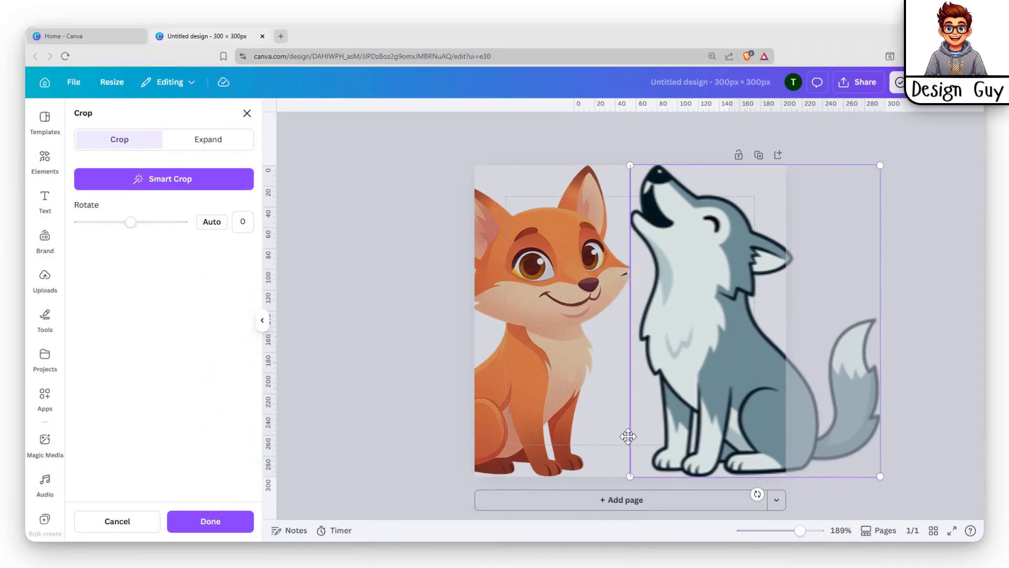
click(226, 521)
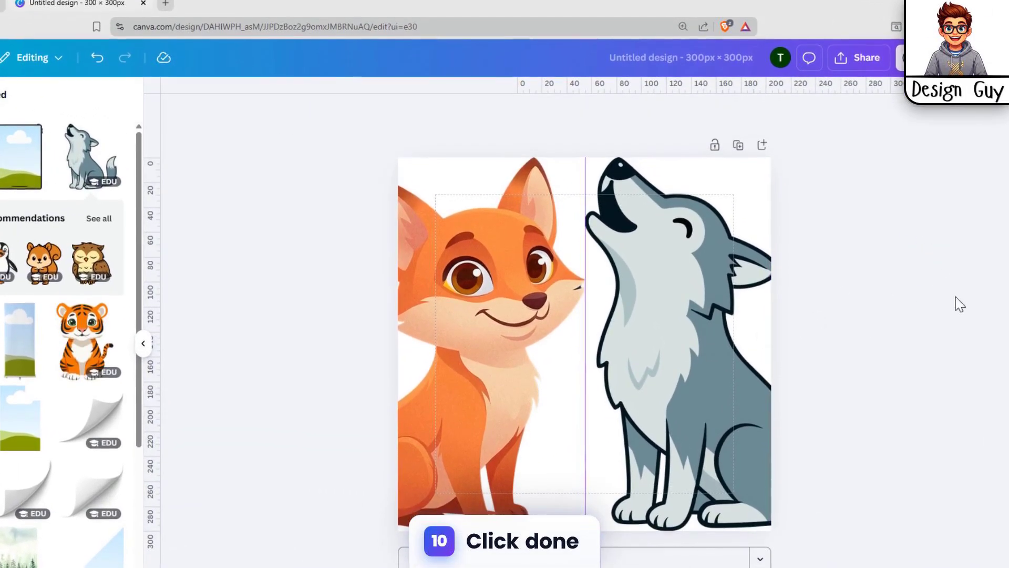
click(817, 314)
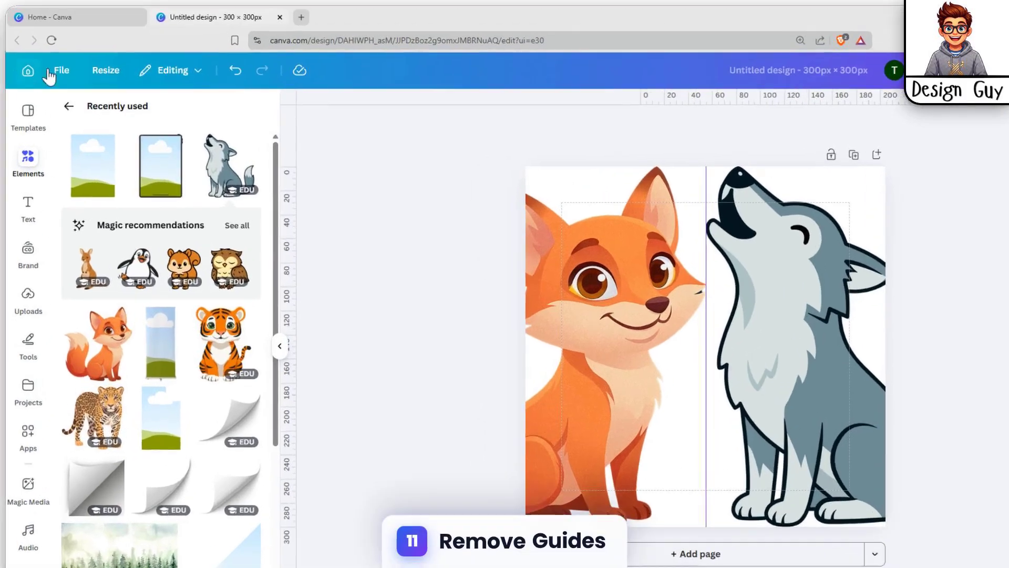
- Turn off the display of rulers and guides and of margins in the design's settings
click(50, 74)
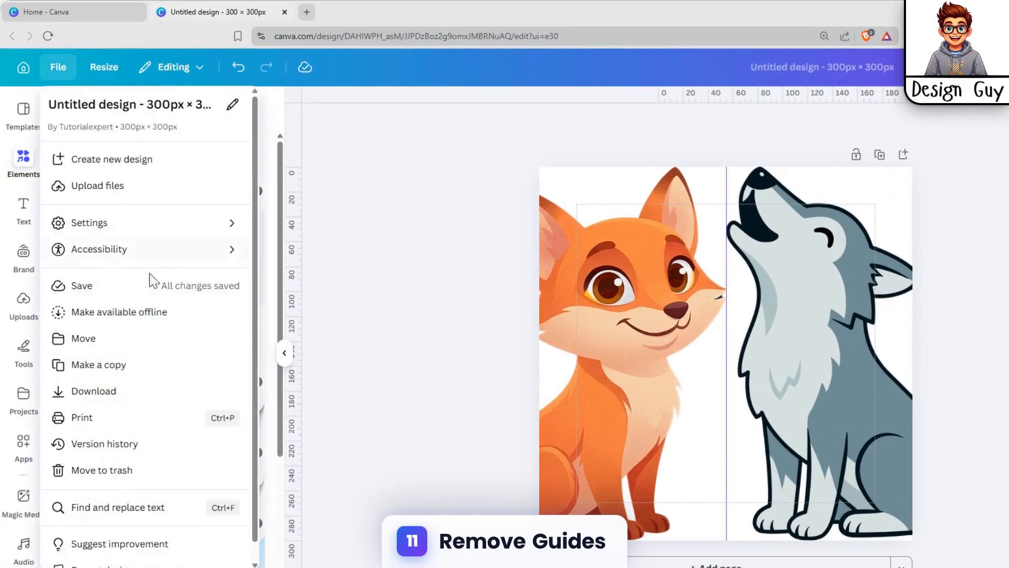
click(216, 221)
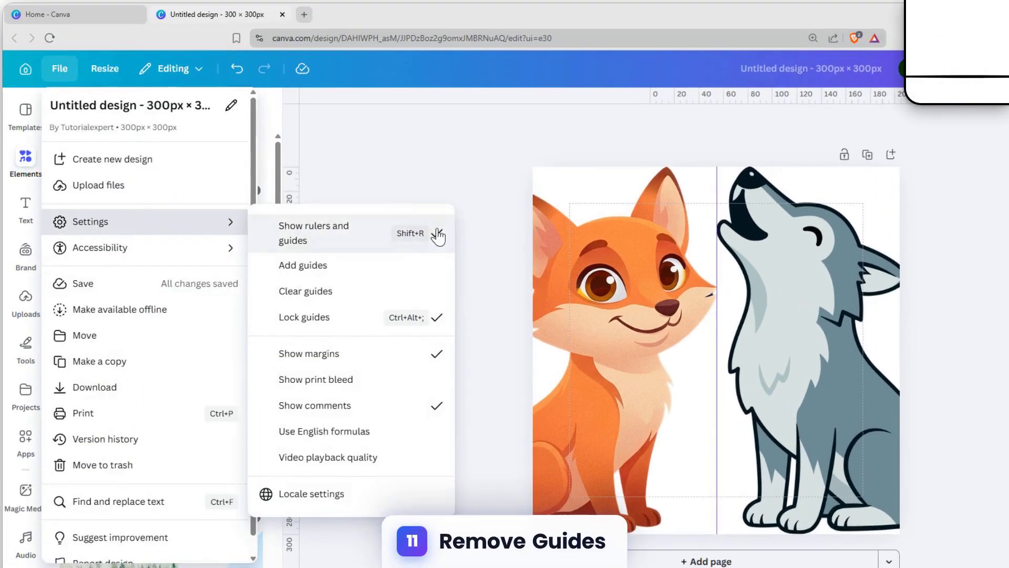
click(438, 236)
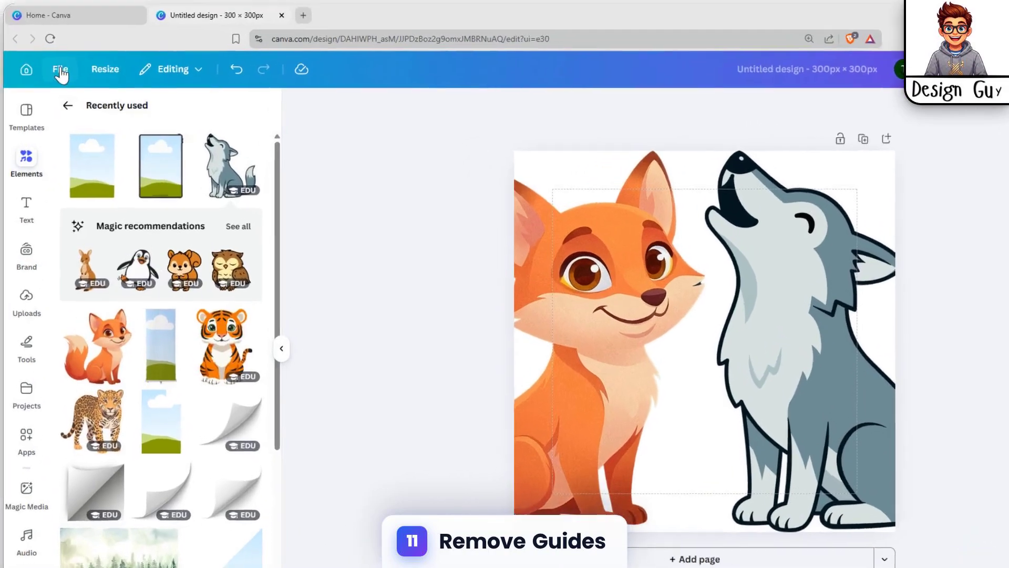
click(61, 74)
click(220, 231)
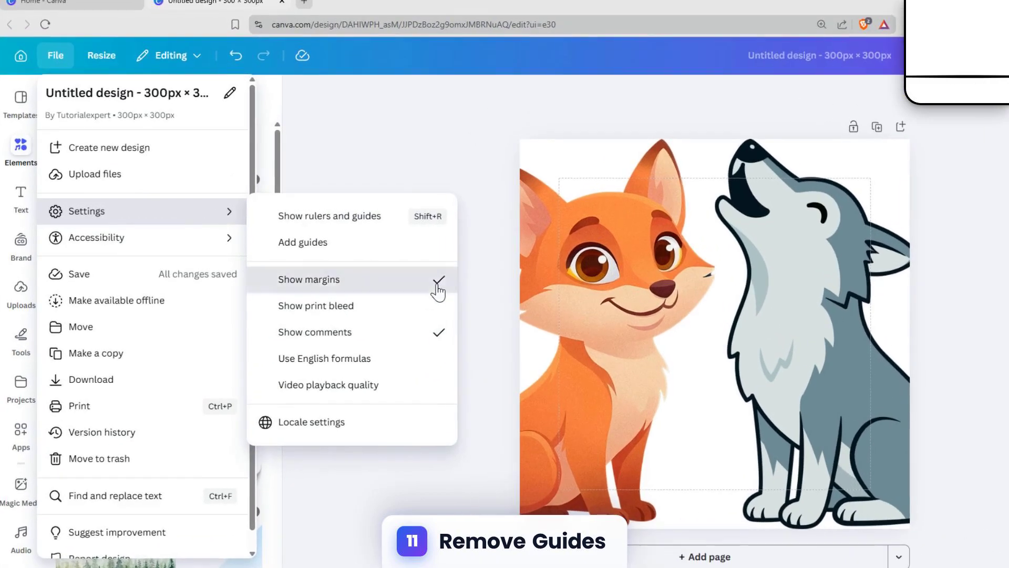
click(434, 288)
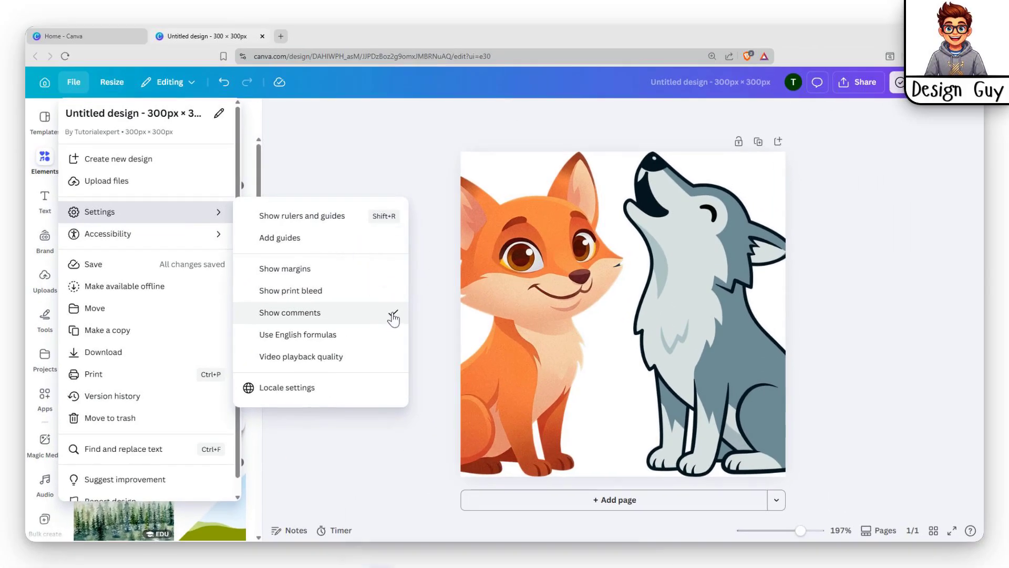
click(883, 239)
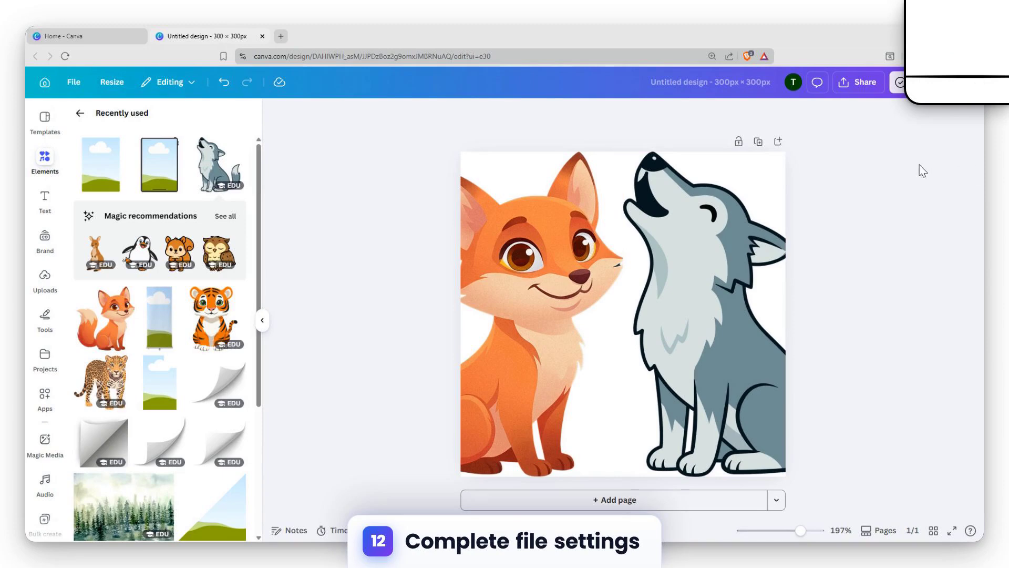